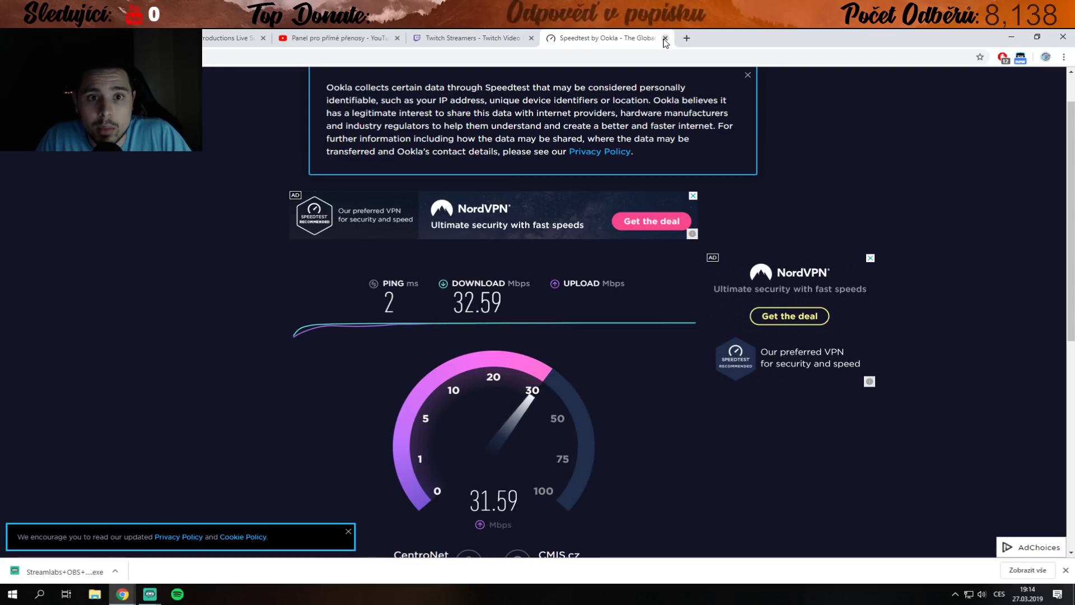
# Close the Speedtest page and switch from the browser to the Streamlabs OBS settings window.
pyautogui.click(665, 38)
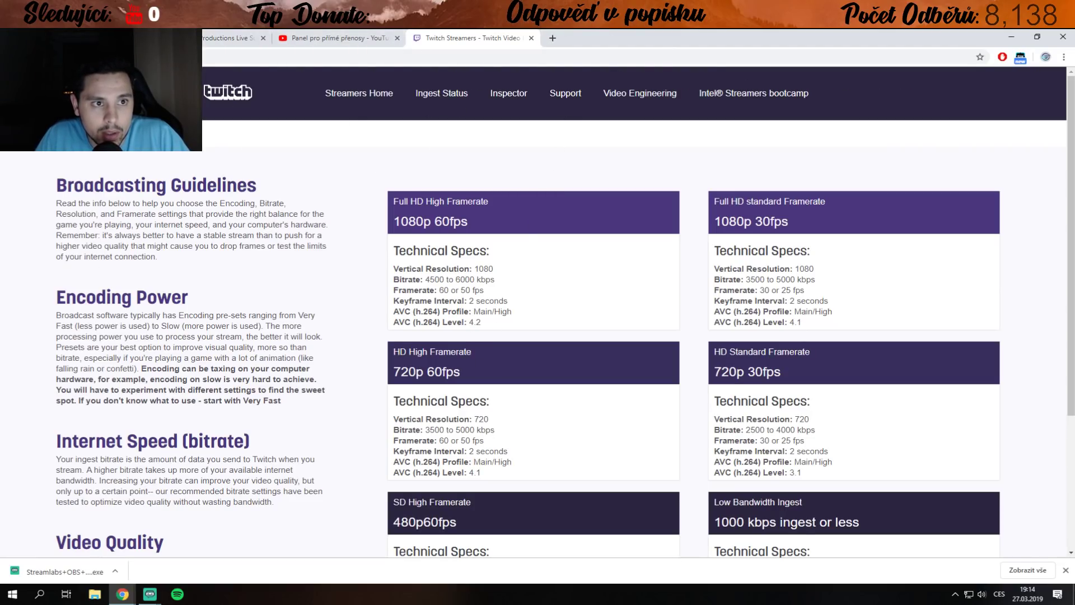
pyautogui.click(168, 38)
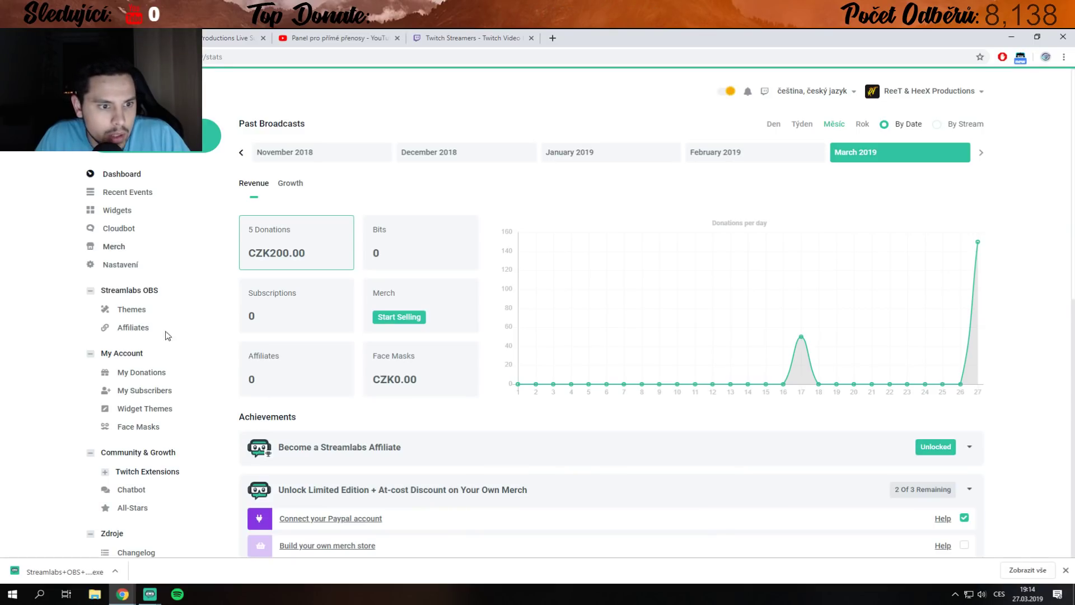
pyautogui.moveTo(151, 593)
pyautogui.click(191, 538)
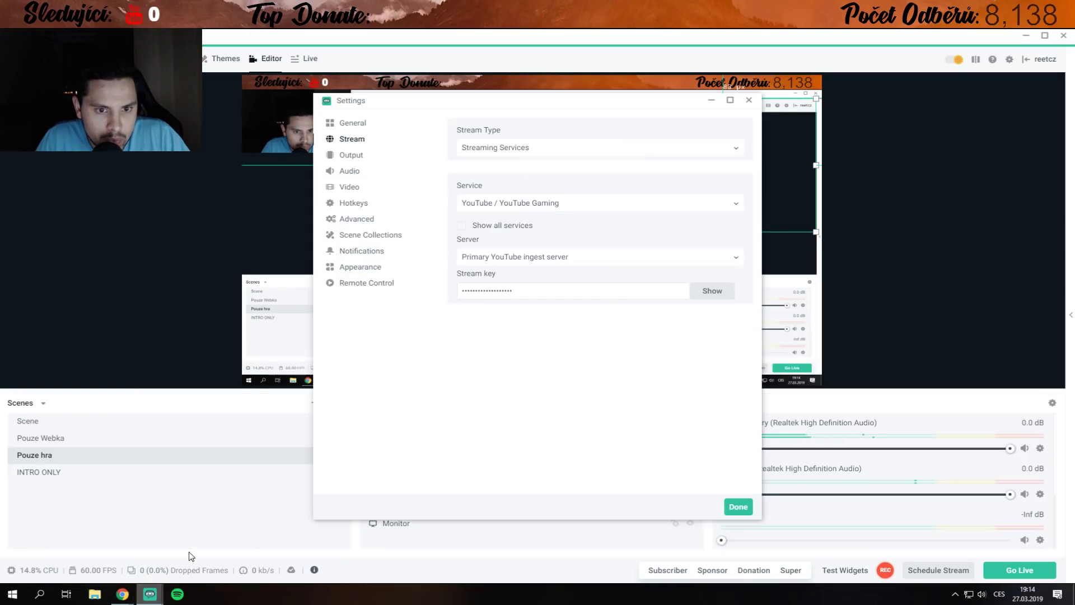
# Examine the video settings and the output settings for streaming, recording and audio tracks.
pyautogui.click(359, 159)
pyautogui.click(356, 190)
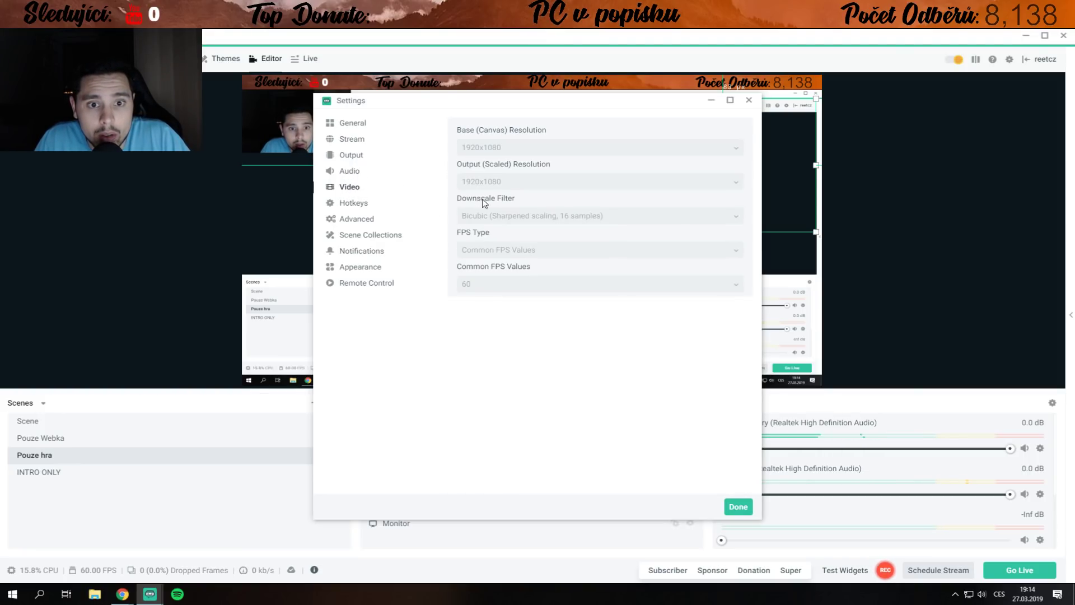
pyautogui.click(350, 156)
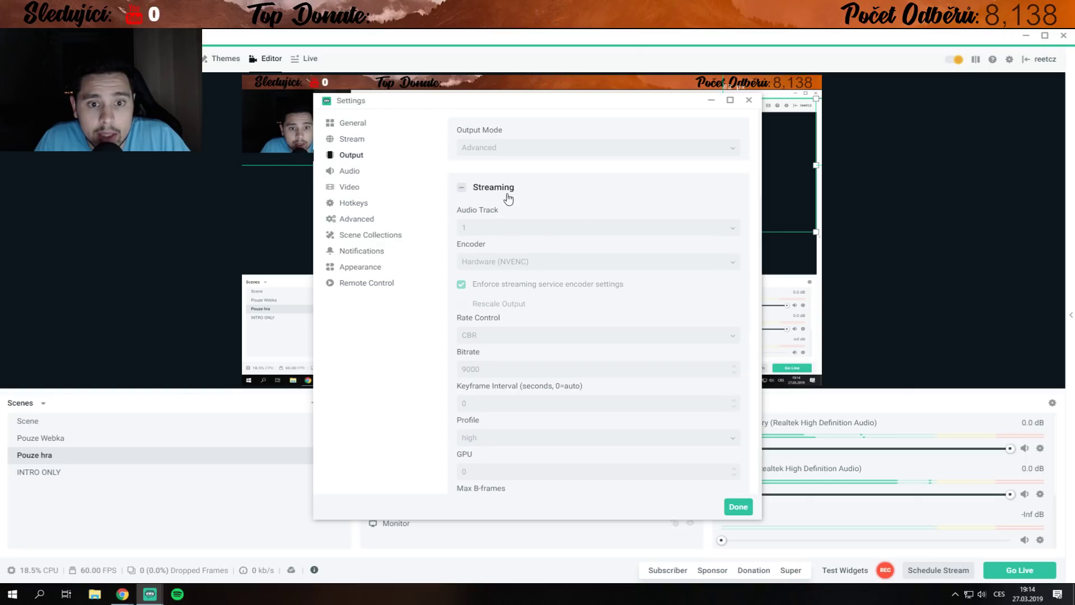
pyautogui.scroll(-3, 515, 297)
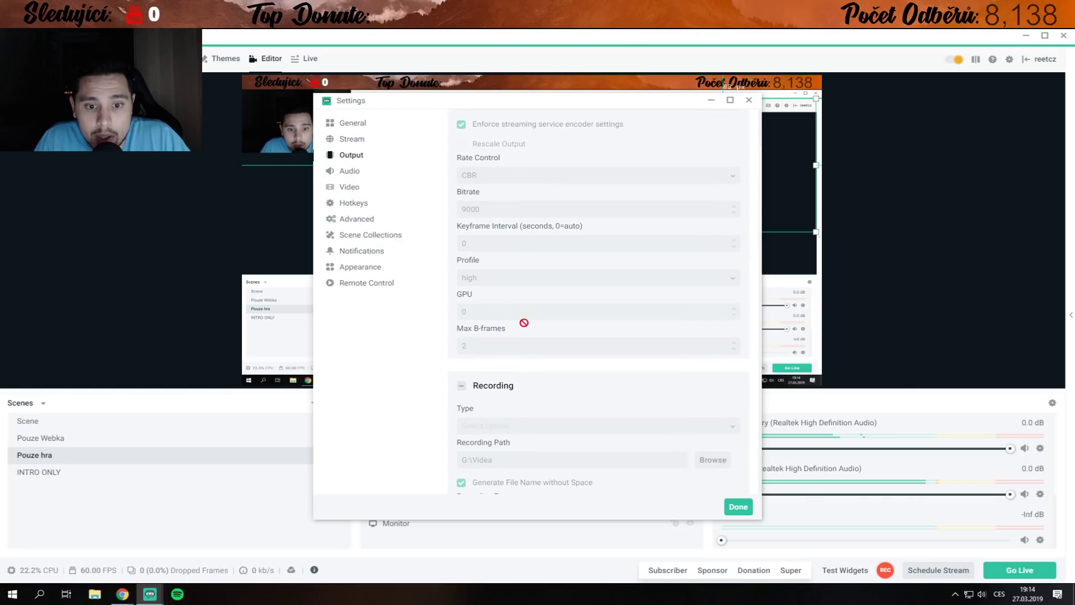
pyautogui.scroll(-3, 487, 297)
pyautogui.scroll(-1, 507, 294)
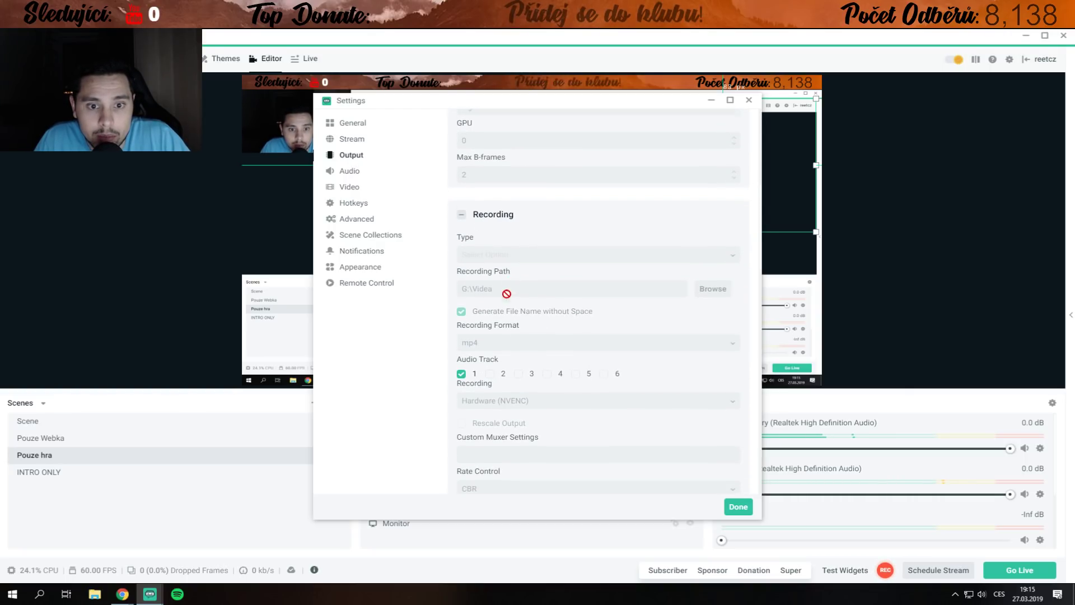
pyautogui.scroll(-1, 498, 291)
pyautogui.scroll(-1, 560, 372)
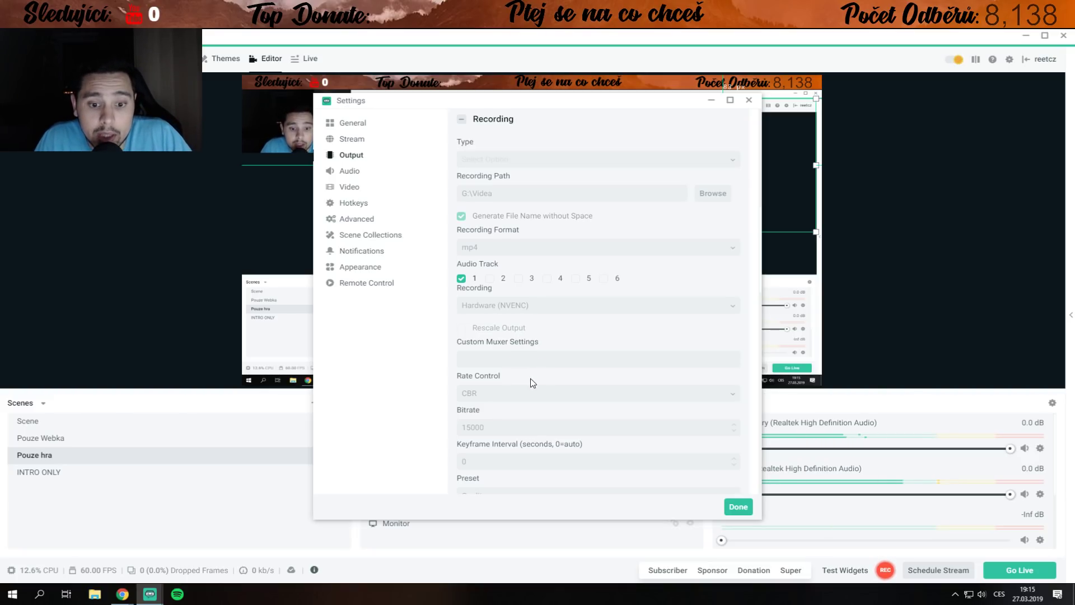
pyautogui.scroll(-3, 485, 391)
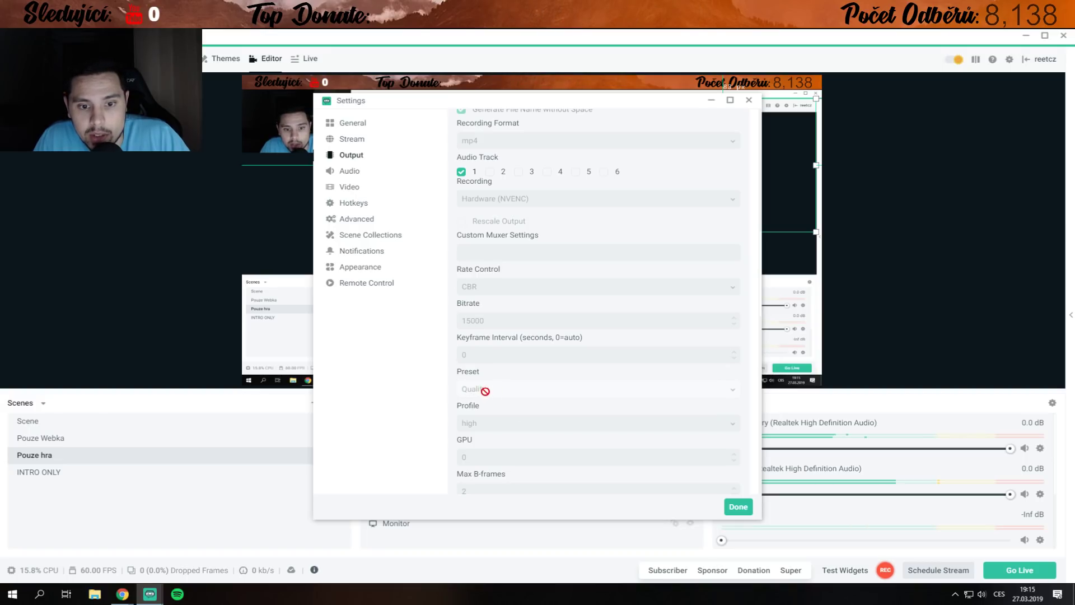
pyautogui.scroll(-6, 485, 391)
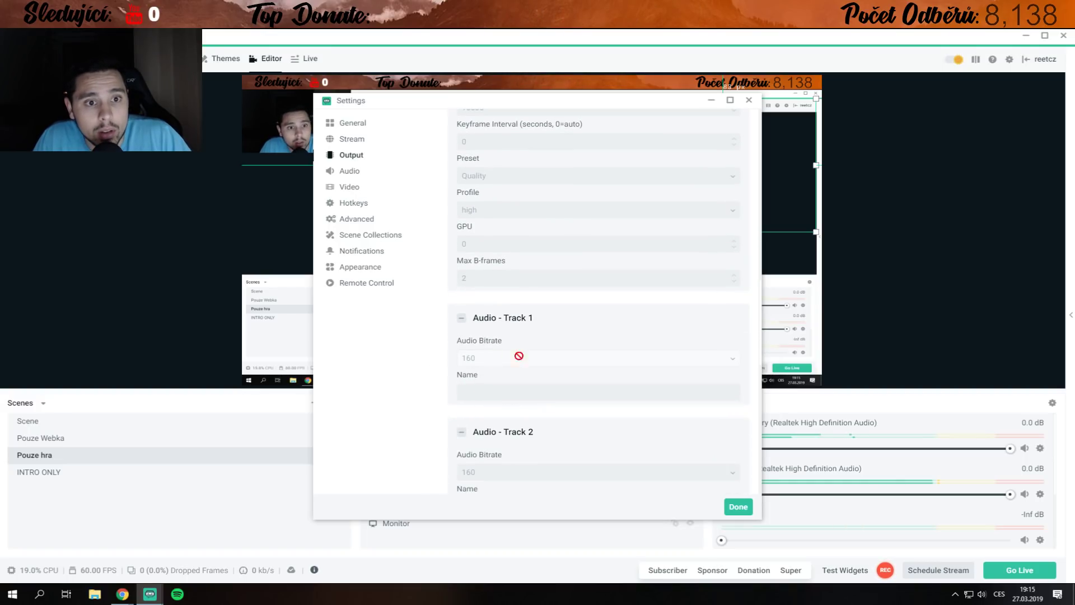
pyautogui.scroll(5, 504, 335)
# In the audio settings, choose Reproduktory (Realtek High Definition Audio) as Desktop Audio Device 1.
pyautogui.click(353, 171)
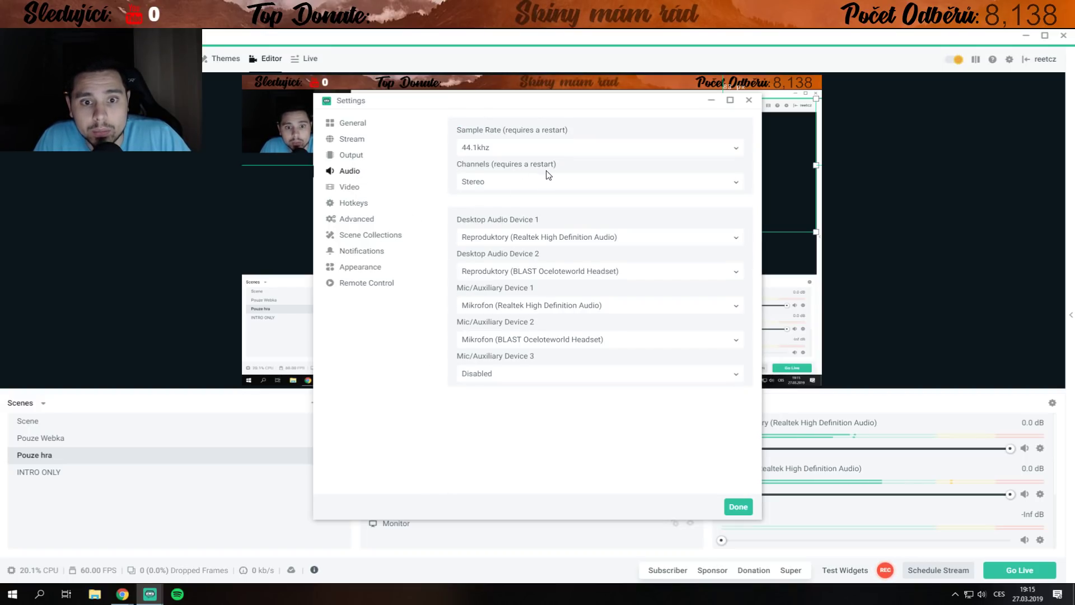
pyautogui.click(722, 241)
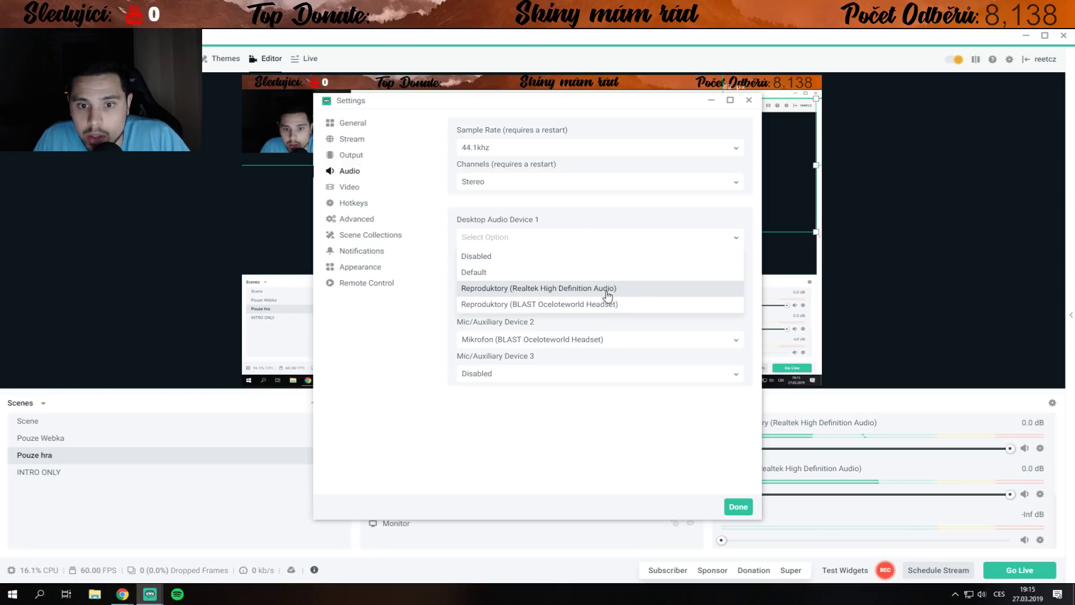
pyautogui.click(548, 293)
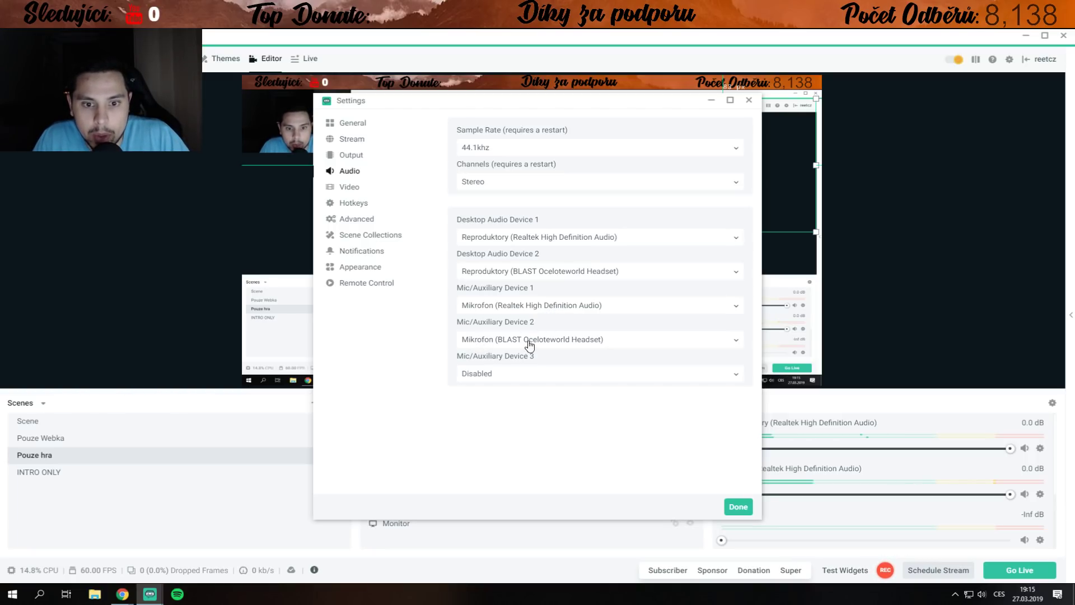
# Review the video resolution and FPS settings and the hotkeys for streaming, recording and scenes.
pyautogui.click(350, 189)
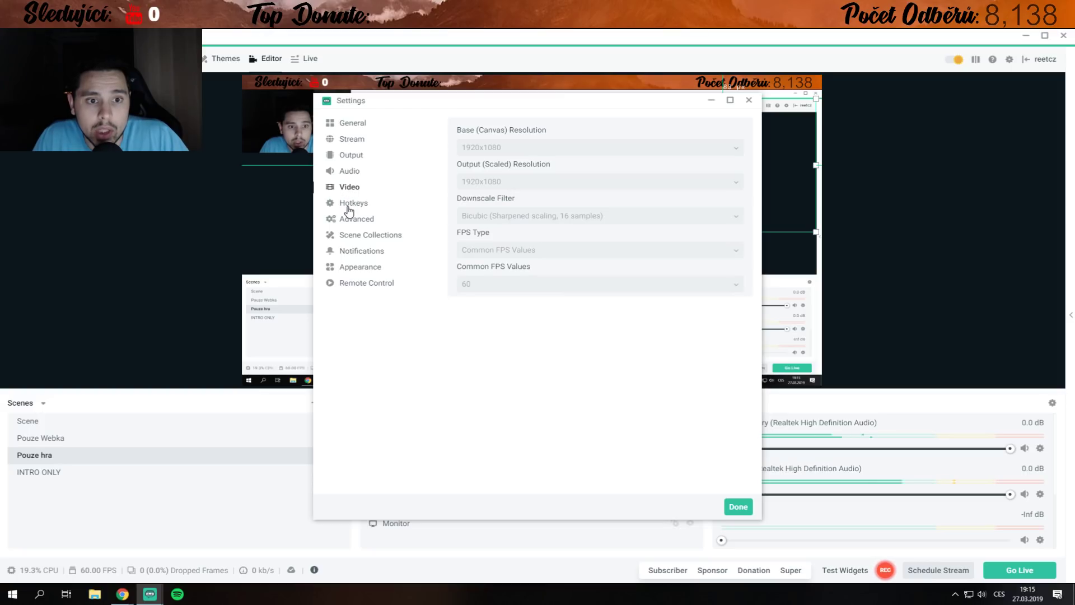
pyautogui.click(351, 205)
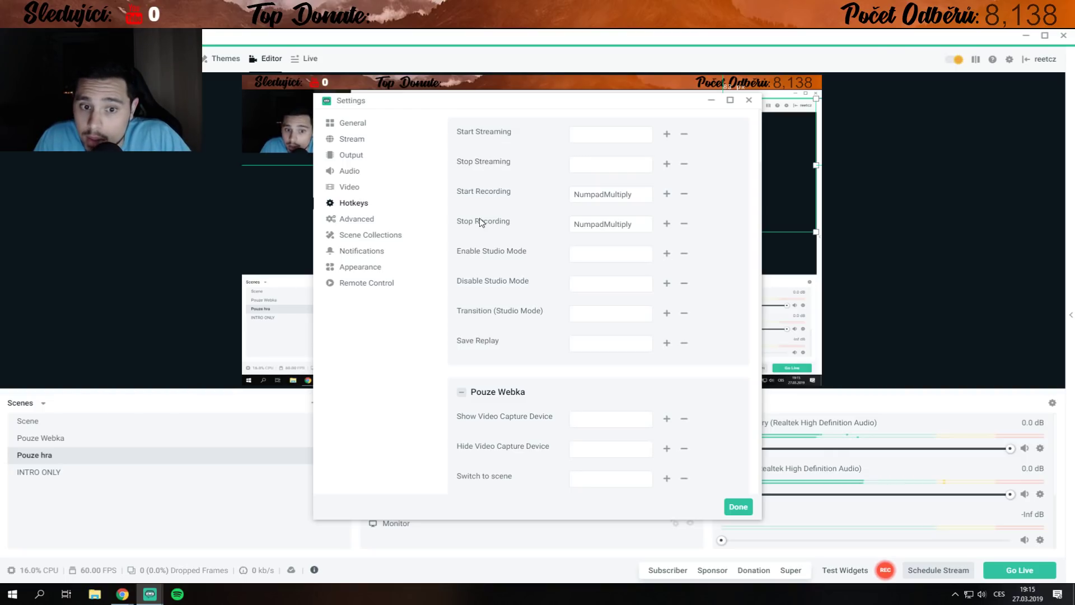
pyautogui.scroll(-2, 574, 414)
pyautogui.scroll(2, 525, 404)
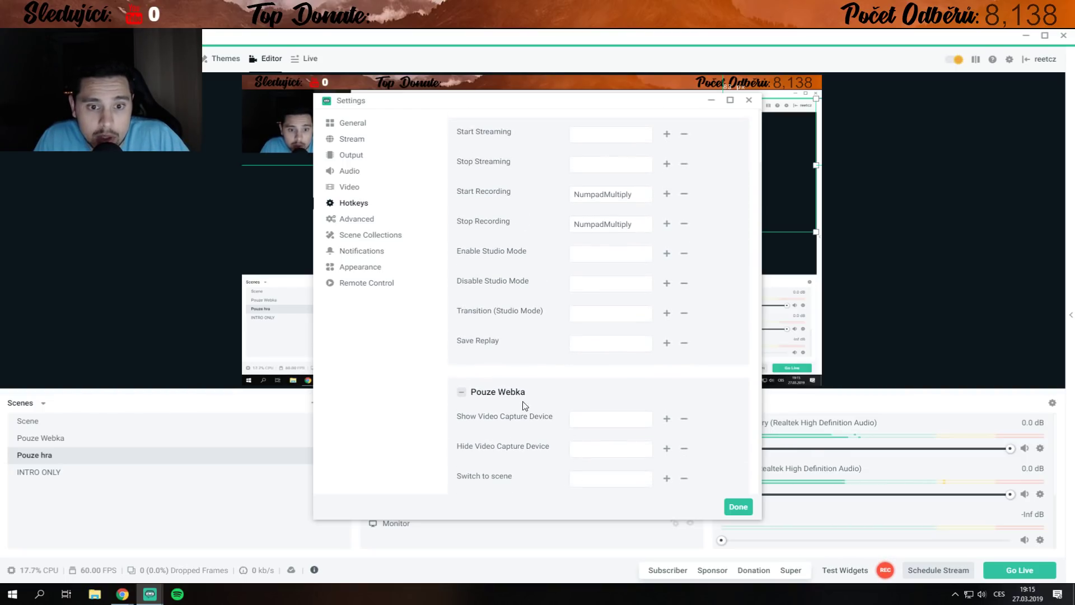
# Set the stream delay duration to 20 seconds in the advanced settings.
pyautogui.click(355, 222)
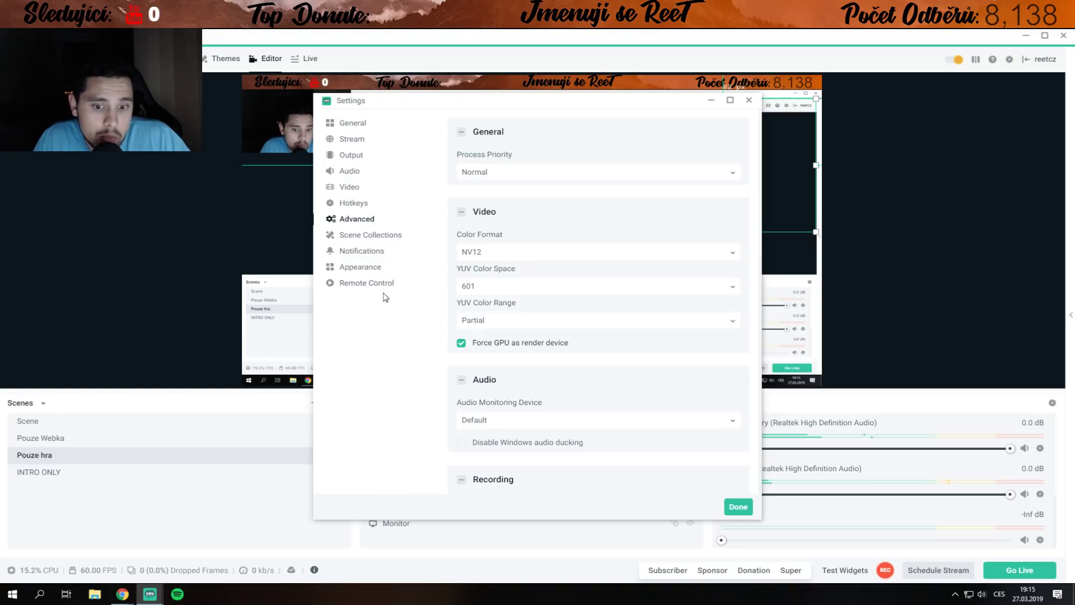
pyautogui.scroll(-3, 674, 380)
pyautogui.scroll(-3, 675, 386)
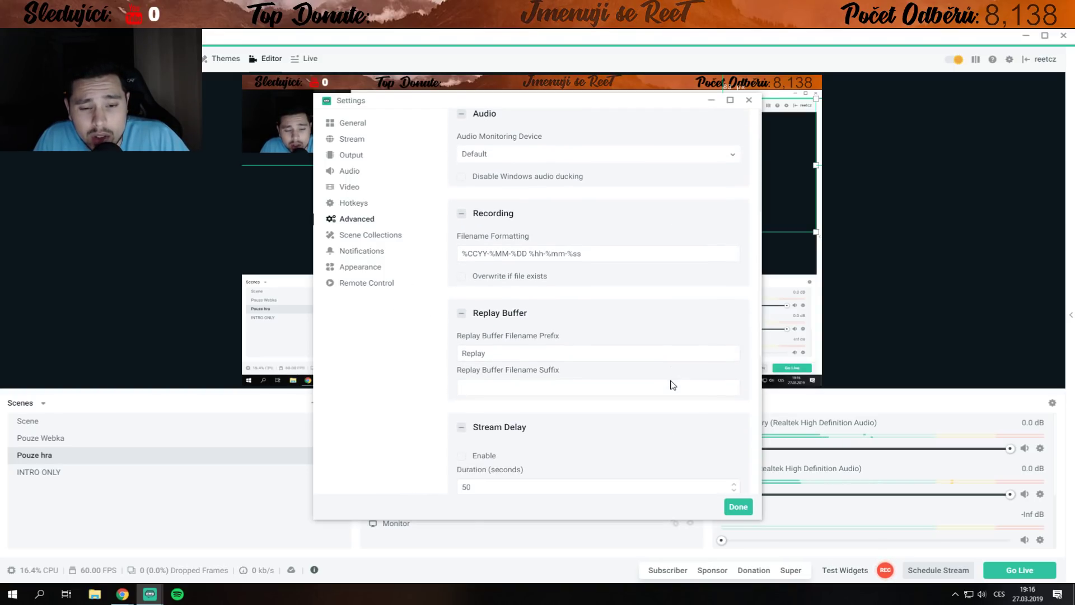
pyautogui.scroll(3, 664, 394)
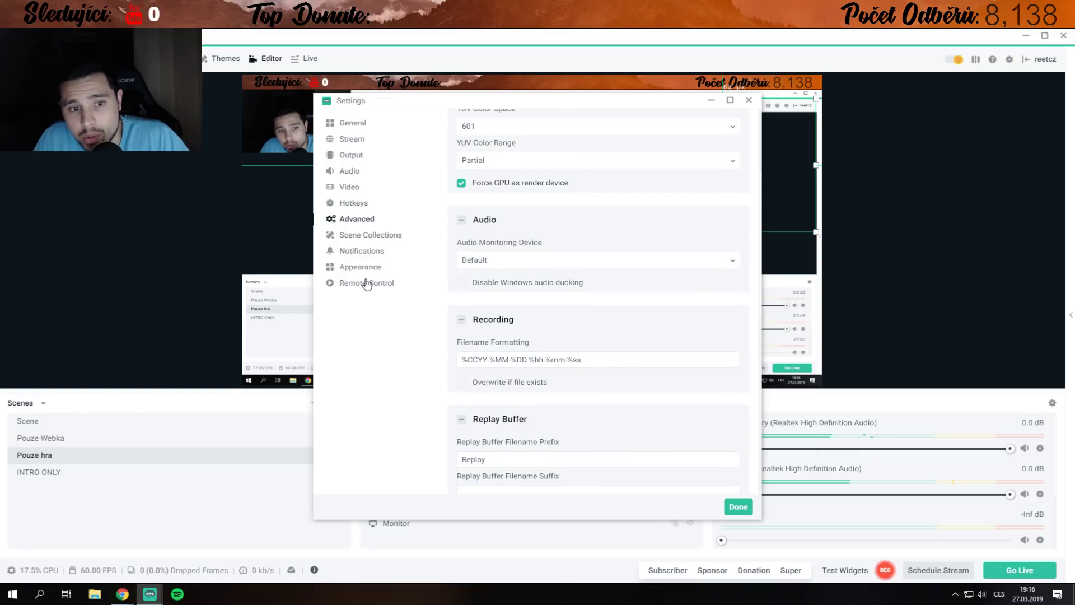
pyautogui.scroll(-3, 686, 392)
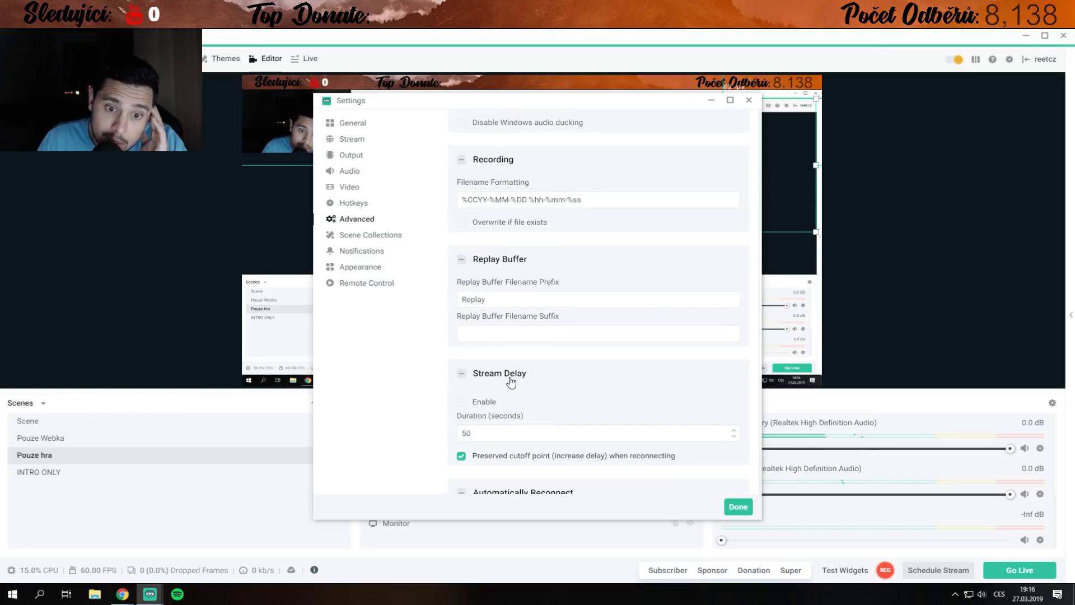
pyautogui.scroll(-1, 492, 348)
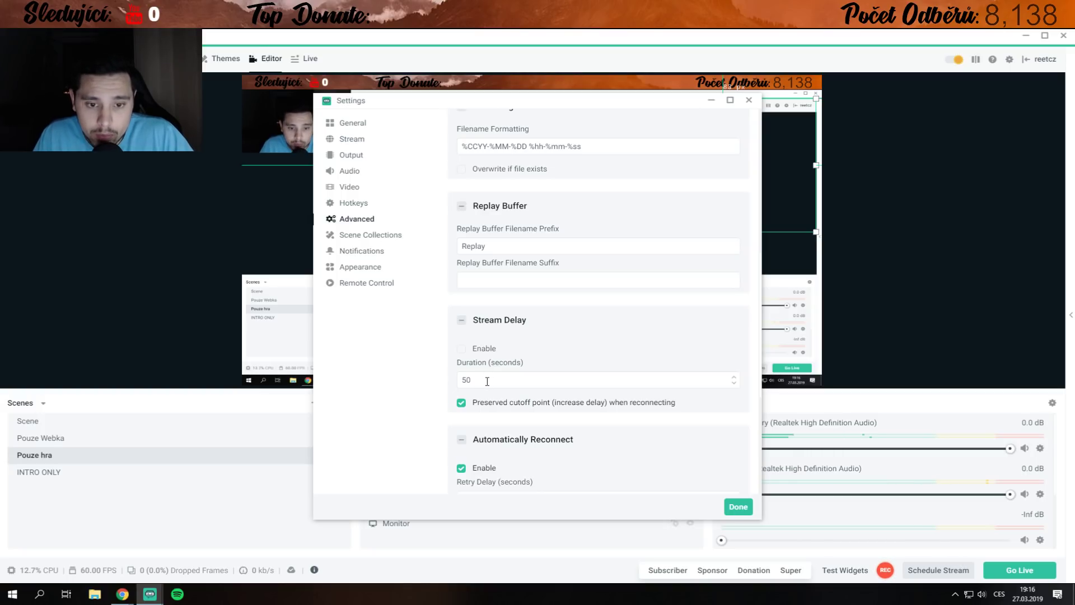
pyautogui.moveTo(469, 385); pyautogui.dragTo(418, 382)
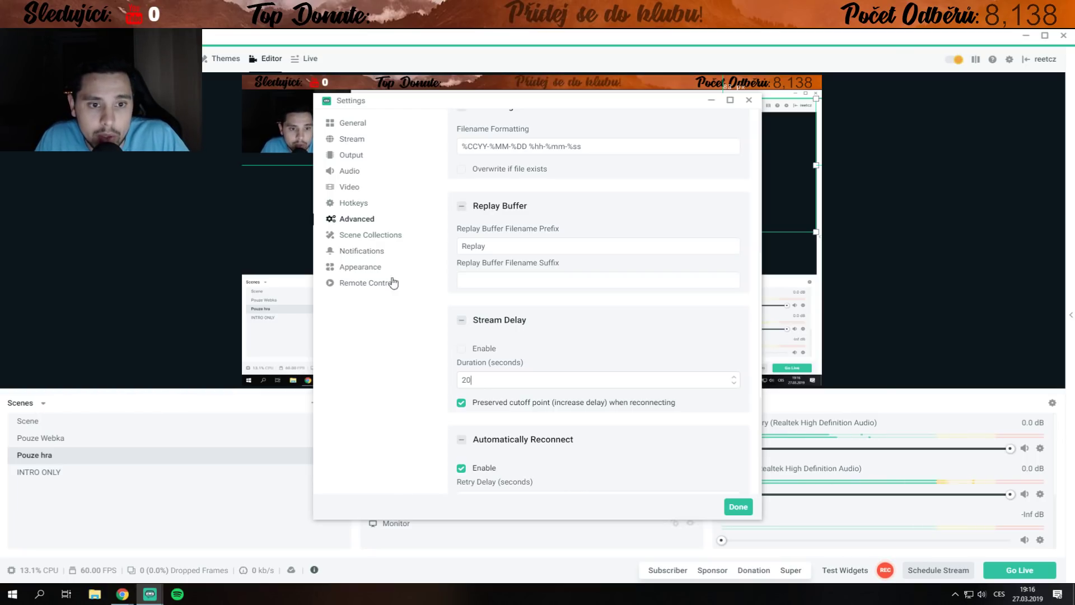
# Review the scene collection, notification, appearance and remote control settings, and close the settings window.
pyautogui.click(367, 237)
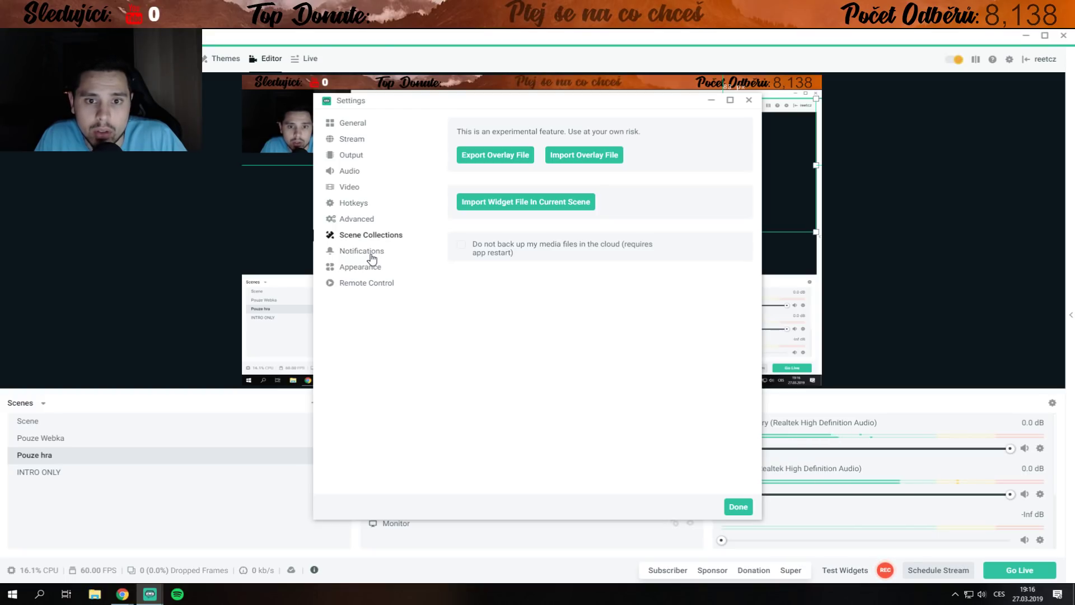
pyautogui.click(362, 252)
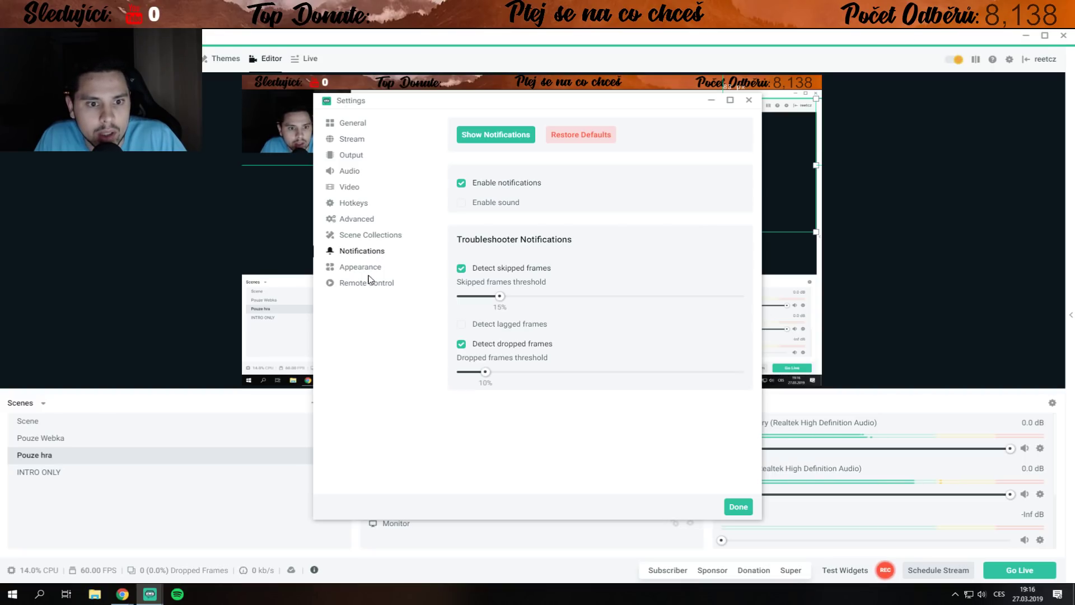
pyautogui.click(370, 269)
pyautogui.click(373, 285)
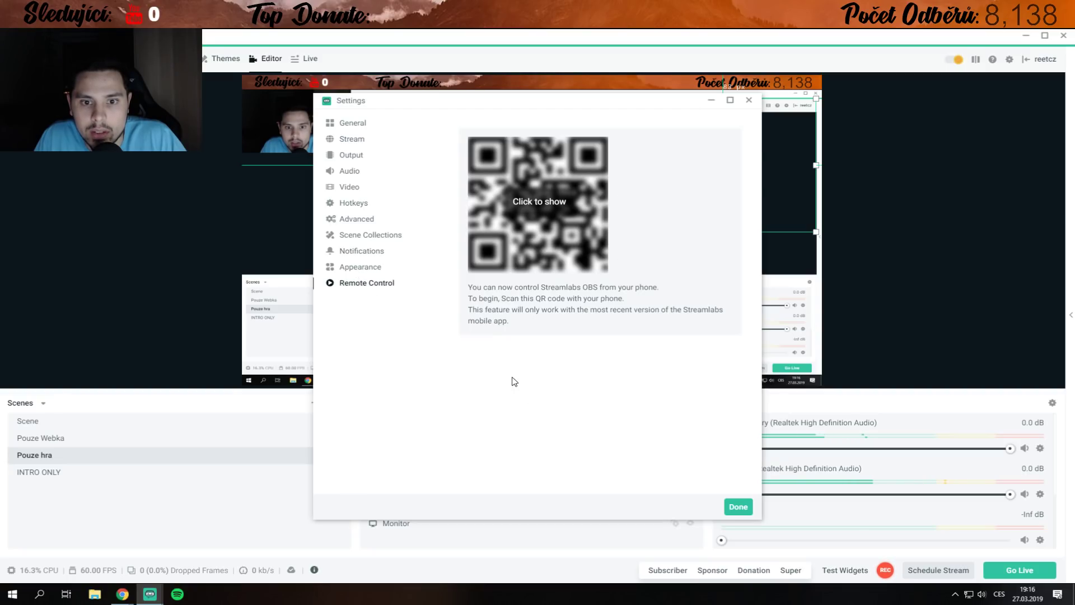
pyautogui.click(735, 507)
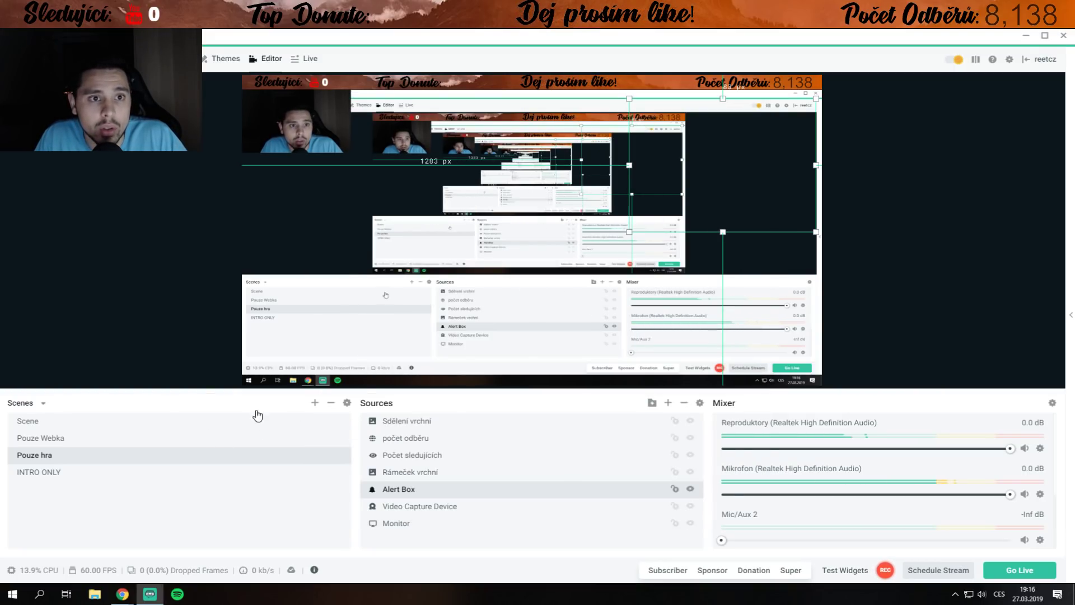
# Mark the "v pohodě :D" donation as read in the live event feed and look through the recent events.
pyautogui.click(300, 60)
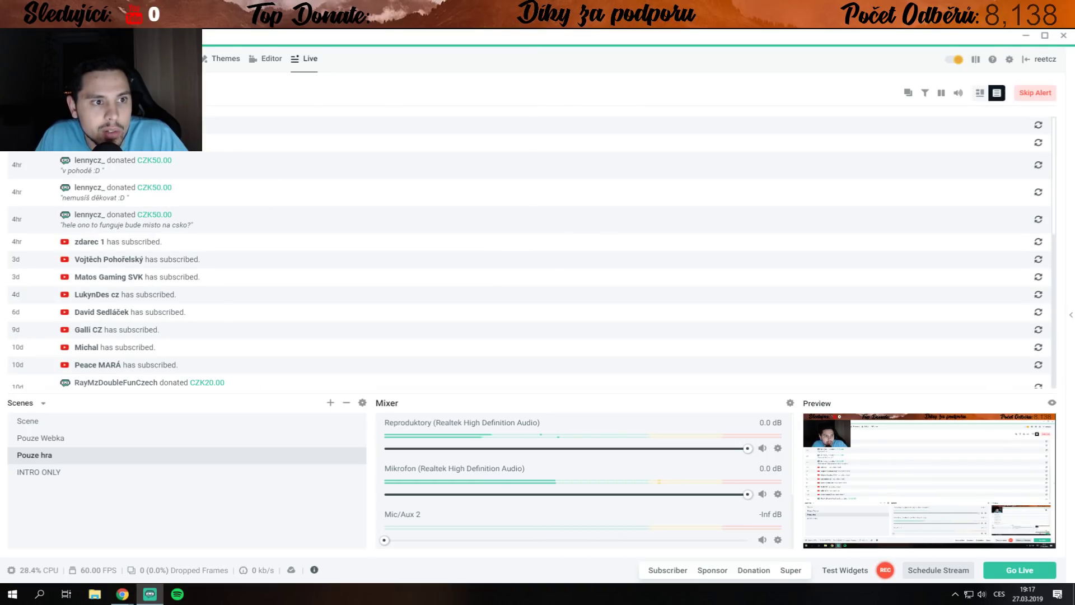
pyautogui.click(250, 173)
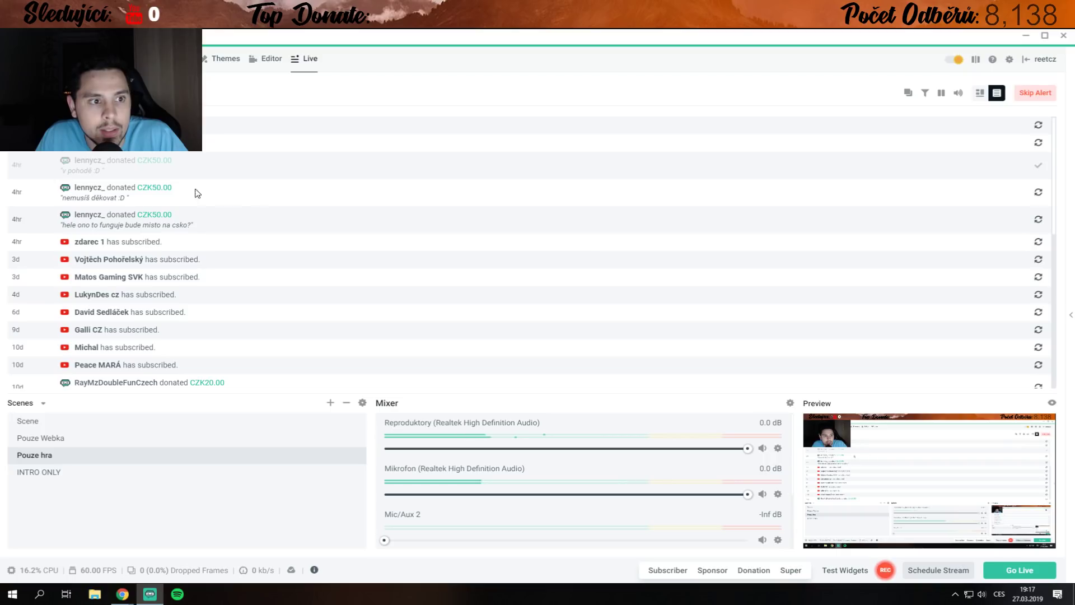
pyautogui.scroll(-2, 154, 291)
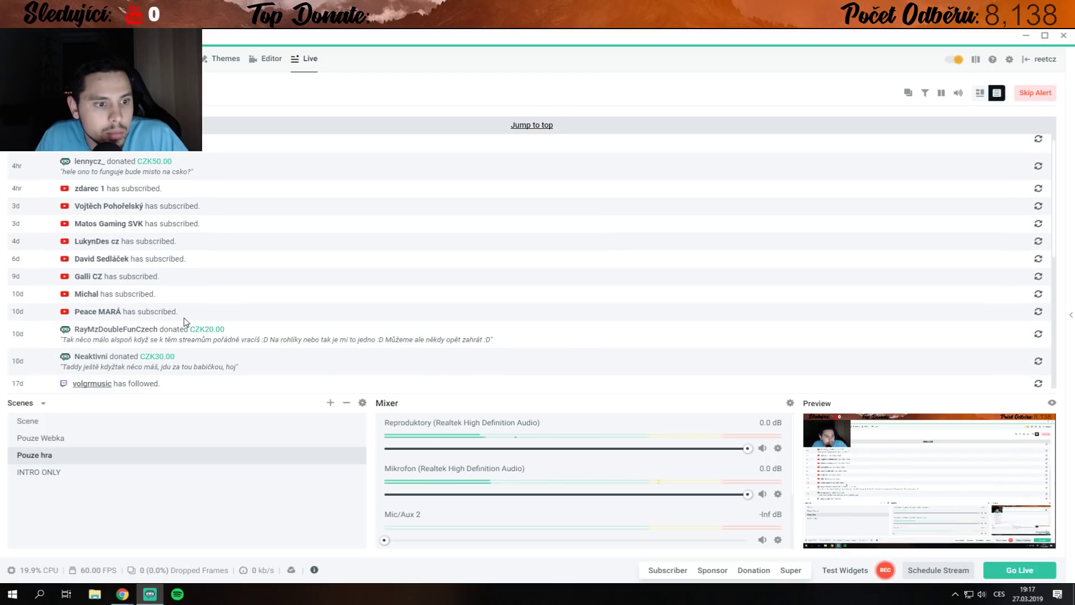
pyautogui.scroll(2, 163, 348)
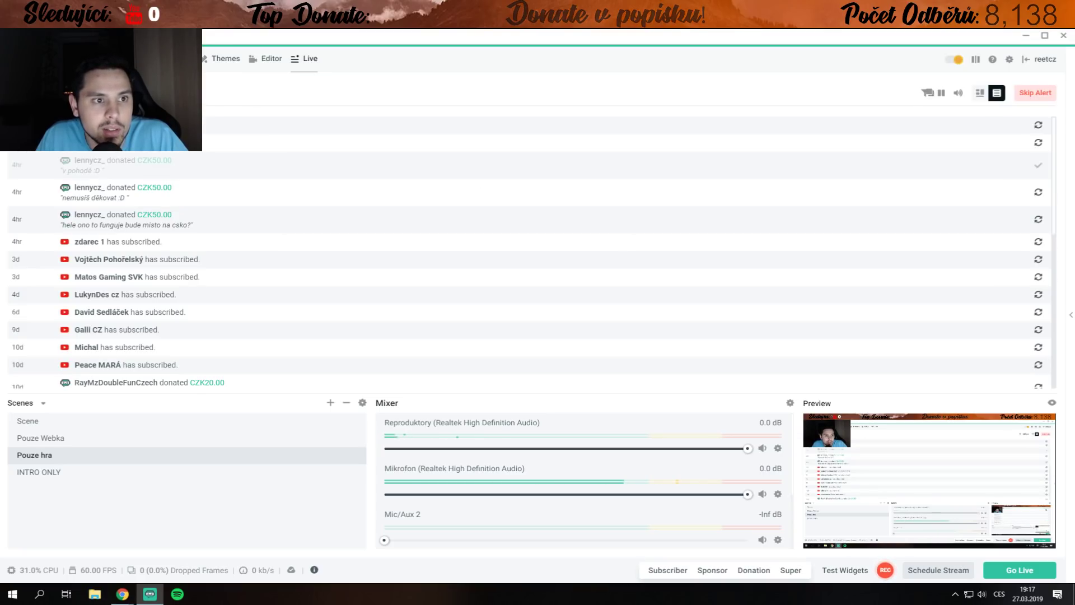
# Browse the overlay themes and examine the Apex Legends Stream Pack with its similar widget themes.
pyautogui.click(270, 60)
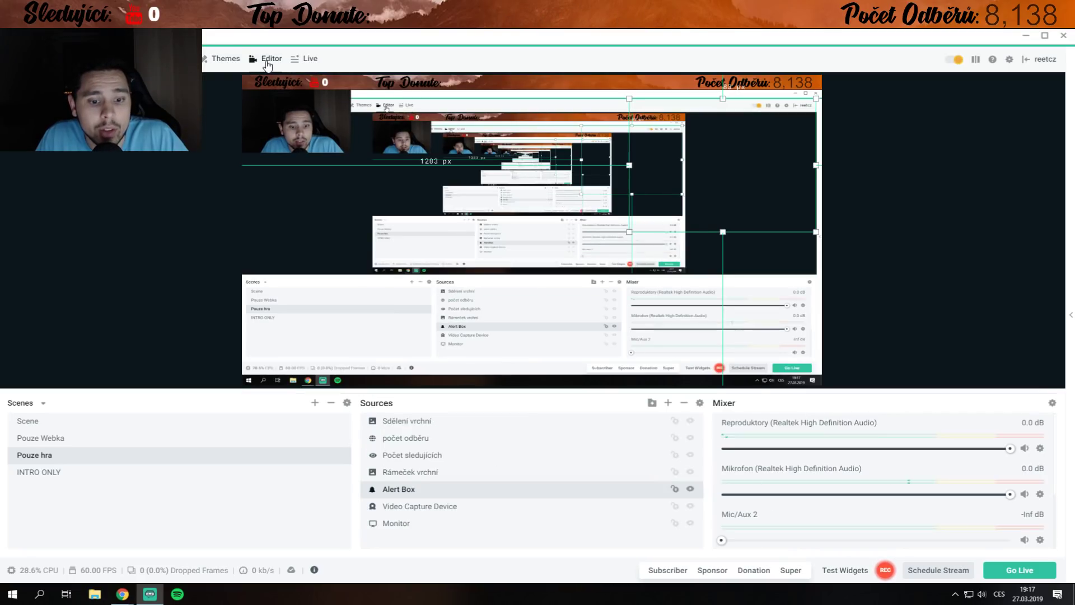
pyautogui.click(235, 61)
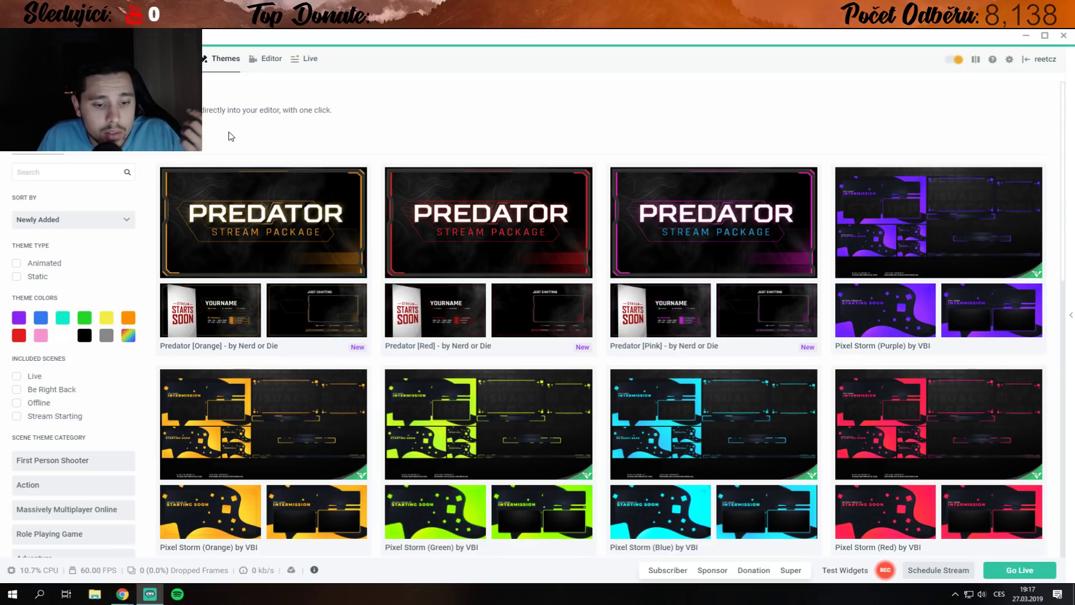
pyautogui.scroll(-4, 120, 327)
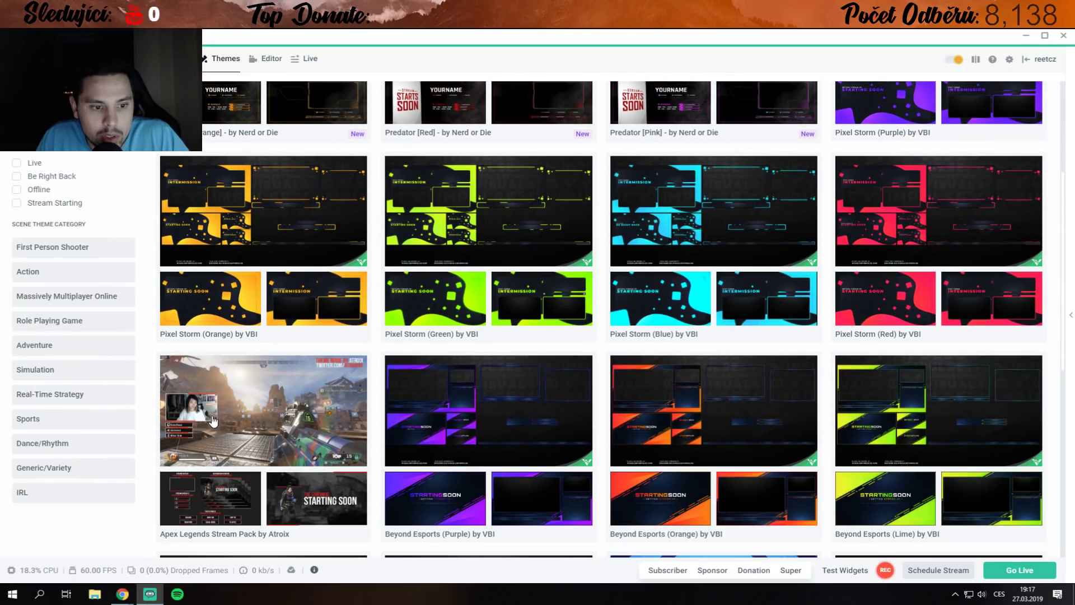
pyautogui.click(327, 429)
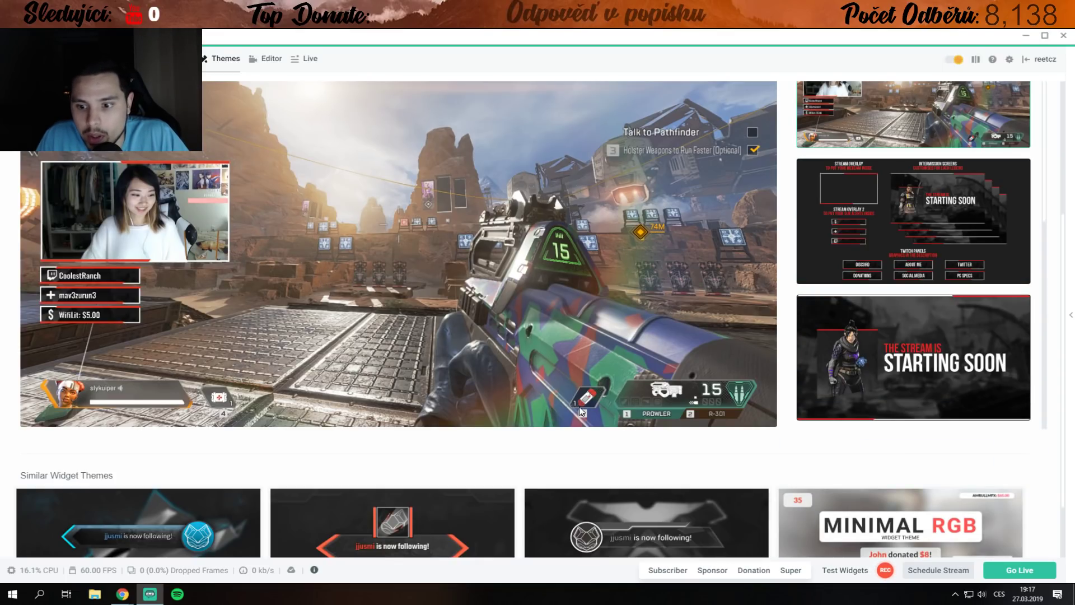
pyautogui.scroll(-2, 473, 430)
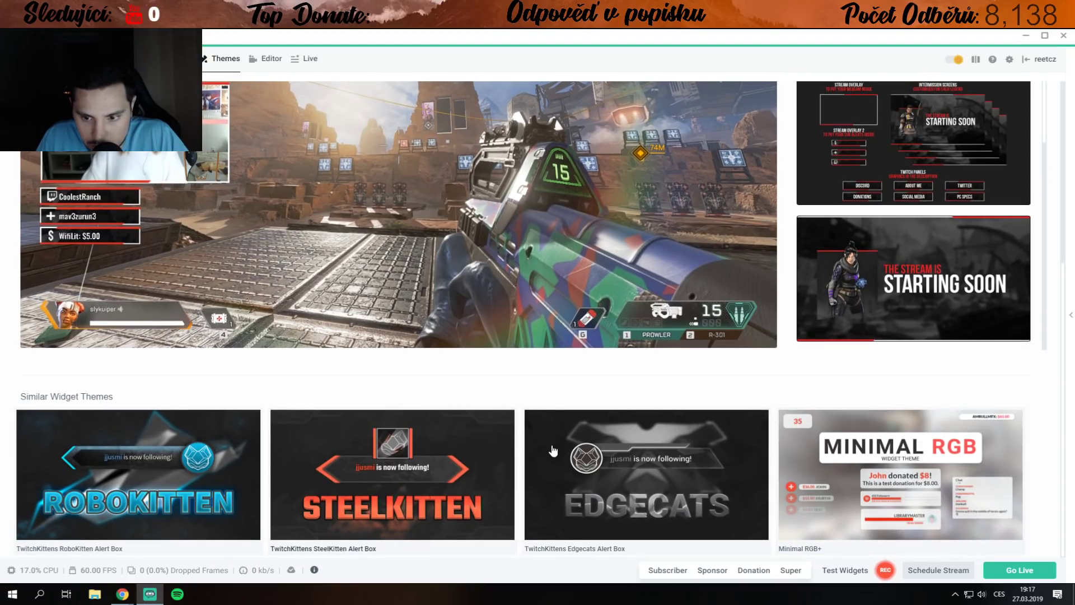
# Look through the Apex Legends Stream Pack's included scenes and its Starting Soon and Be Right Back preview images.
pyautogui.scroll(5, 473, 431)
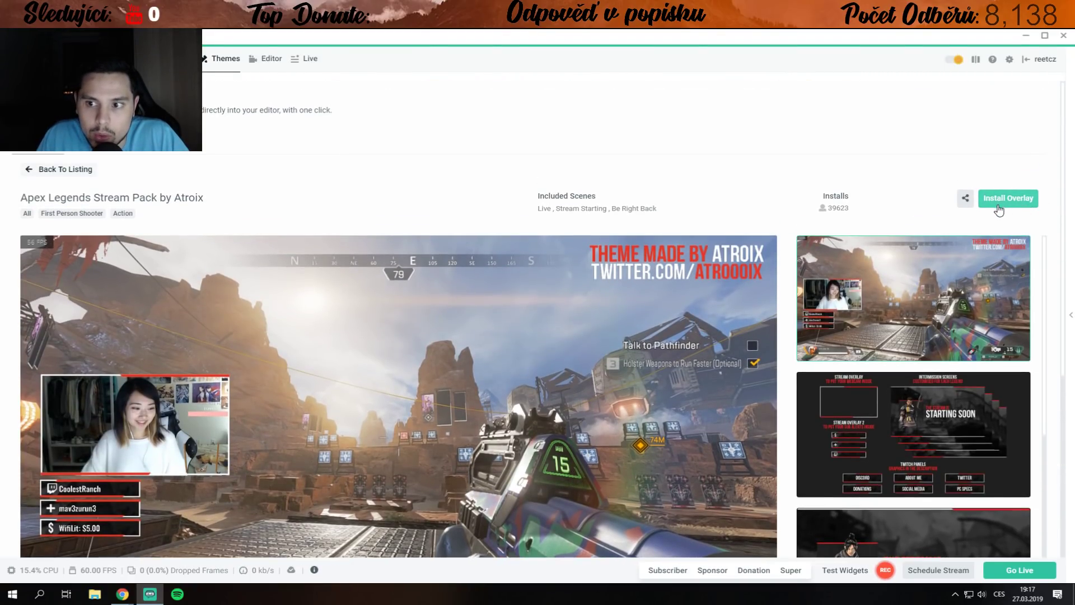
pyautogui.scroll(-3, 535, 251)
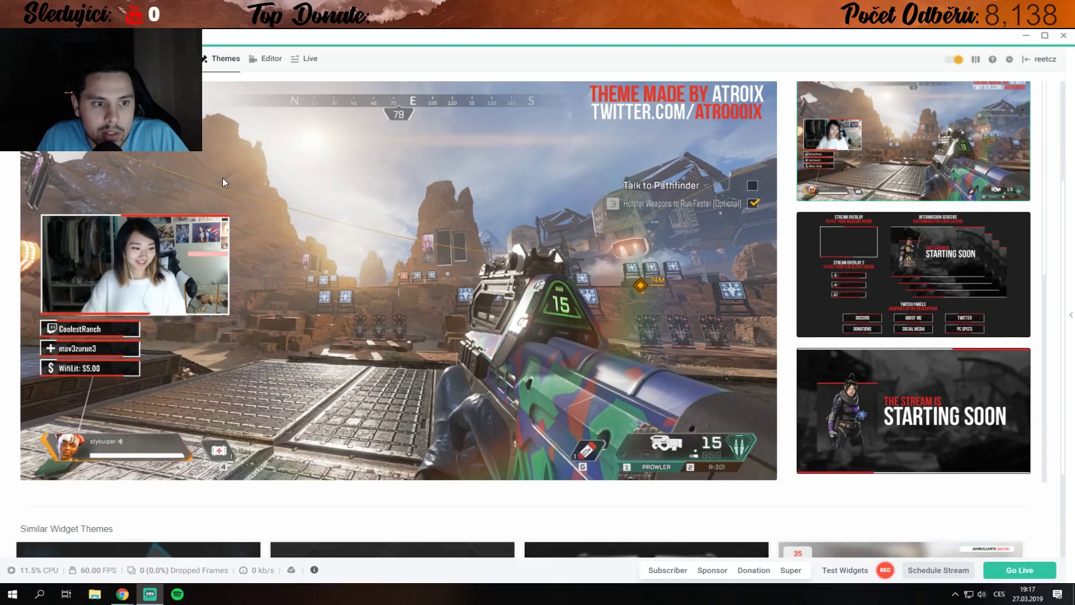
pyautogui.scroll(3, 508, 280)
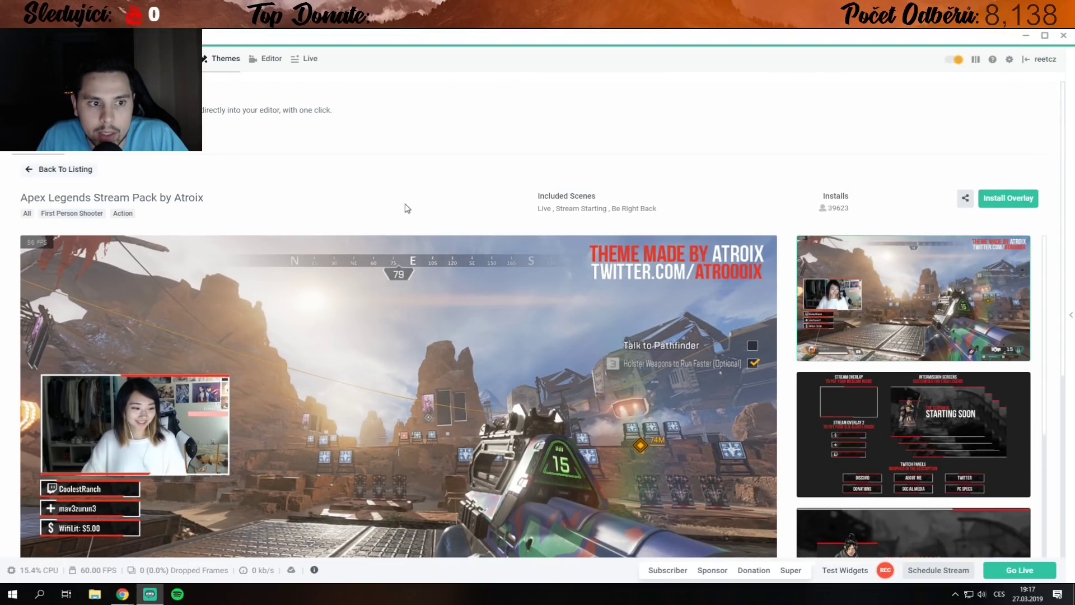
pyautogui.scroll(-2, 55, 310)
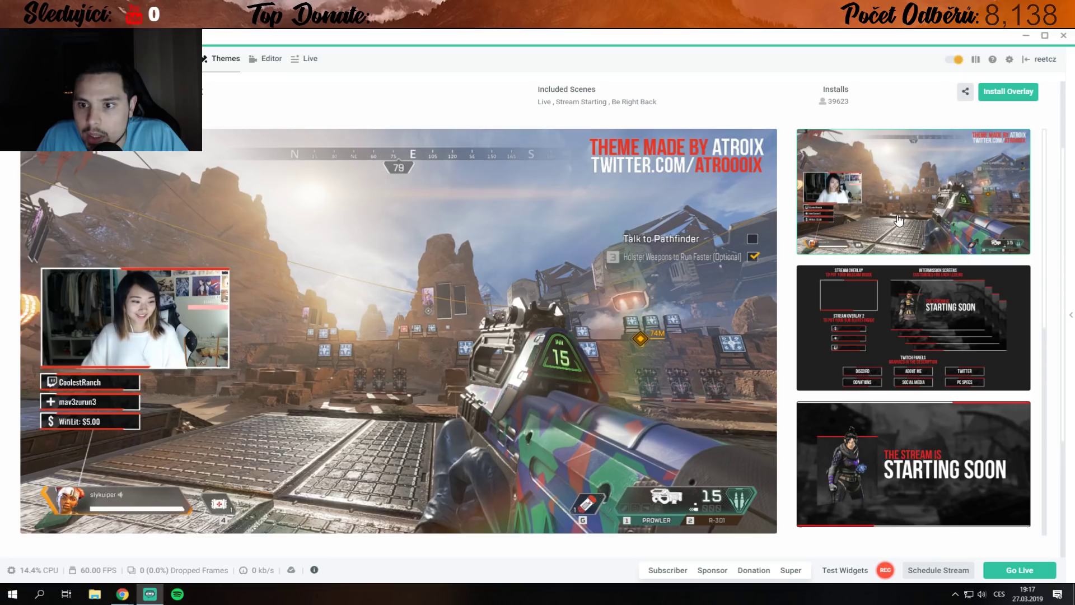
pyautogui.scroll(-5, 909, 348)
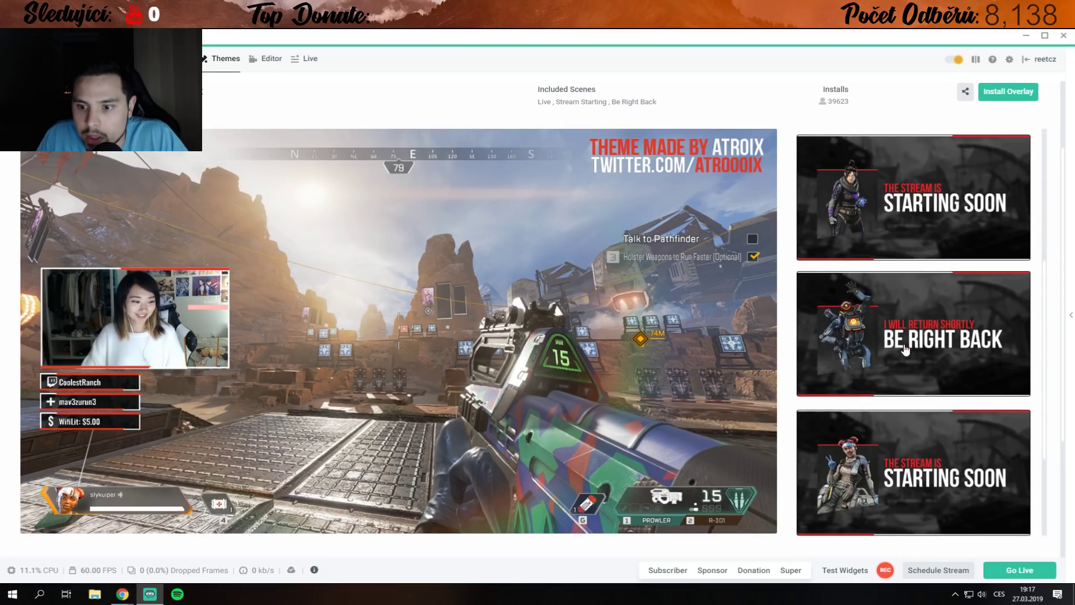
pyautogui.scroll(-3, 912, 348)
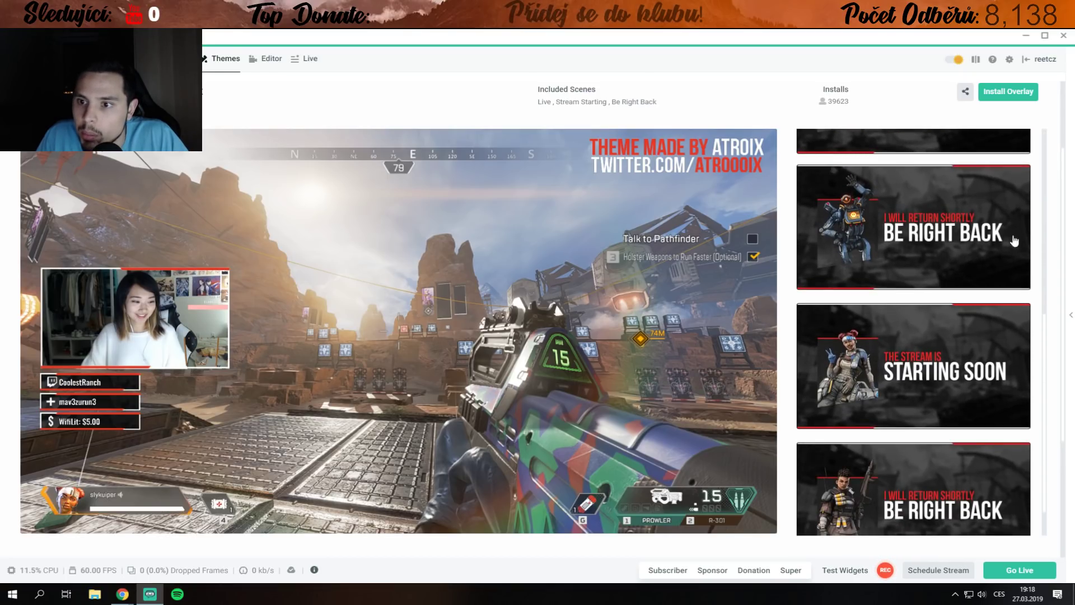
pyautogui.scroll(-1, 940, 333)
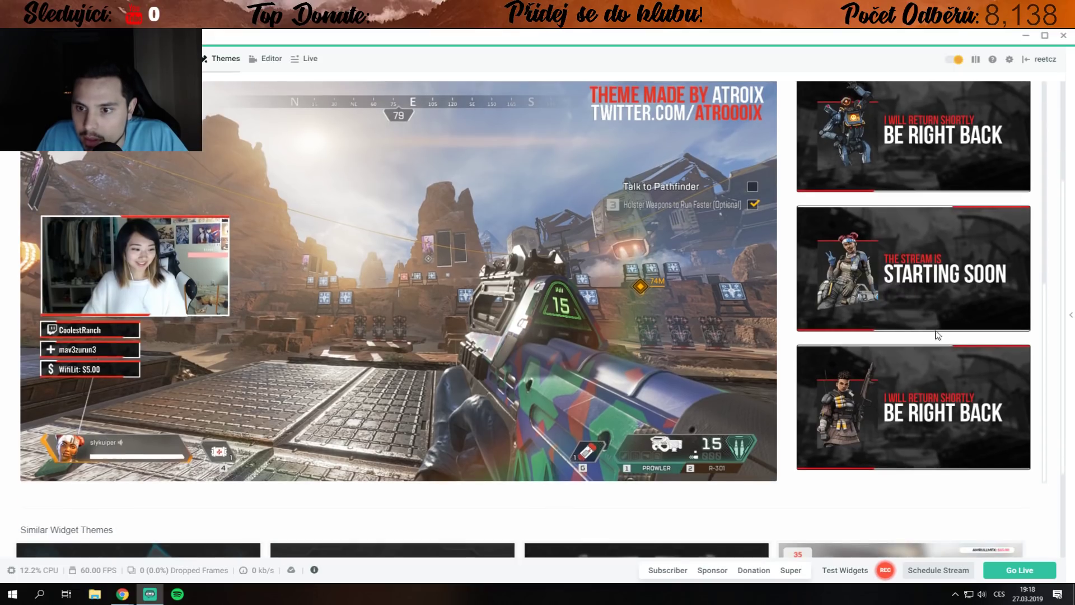
pyautogui.scroll(-2, 479, 363)
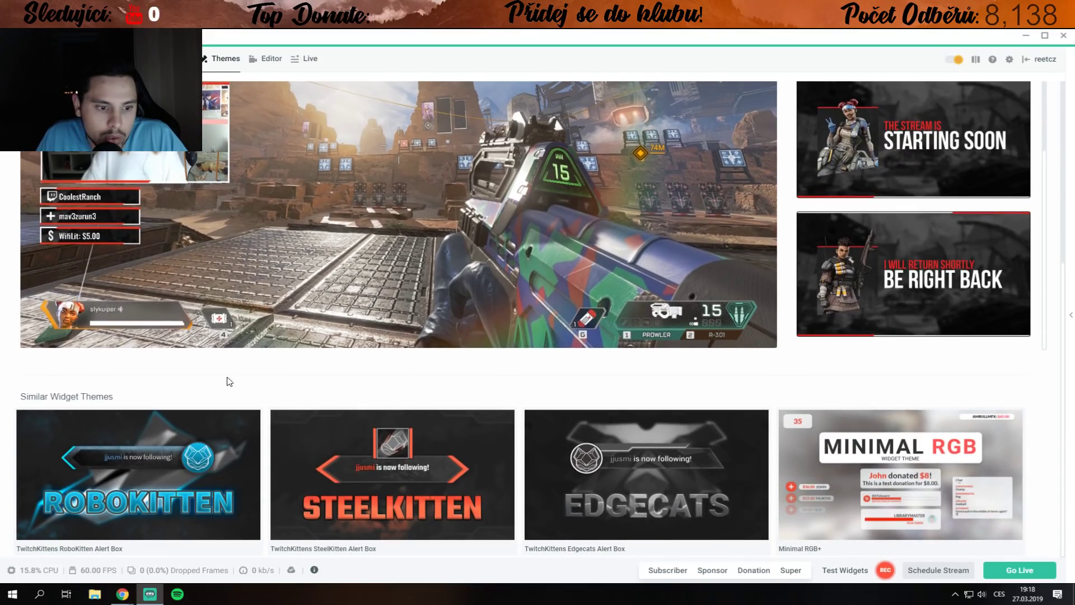
pyautogui.scroll(5, 230, 382)
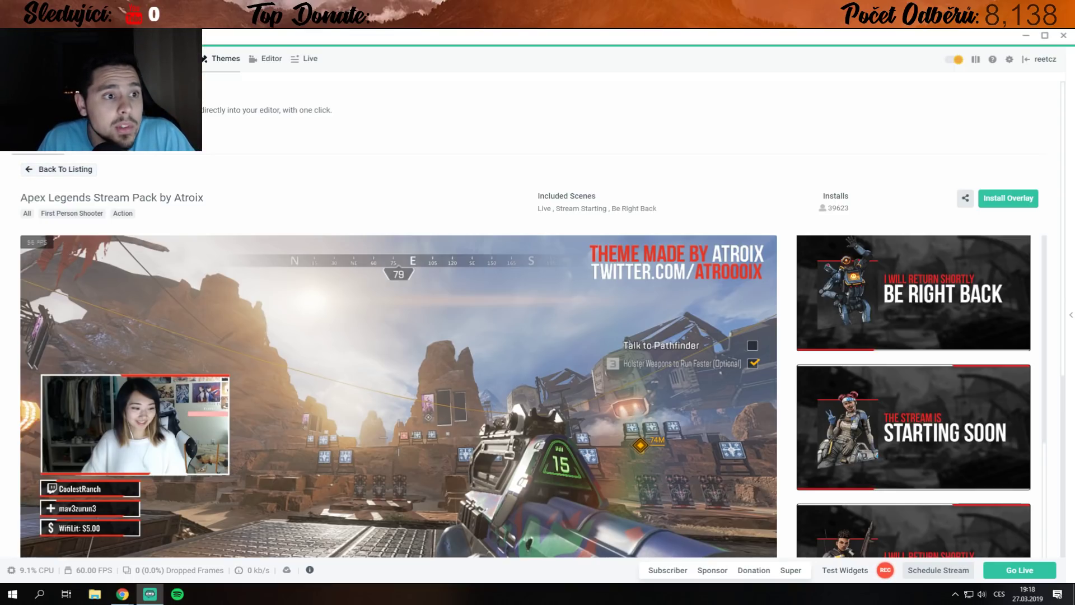
# Return to the theme listing, switch to the widget themes and view the TwitchKittens Catpower Alert Box's in-game preview.
pyautogui.click(56, 170)
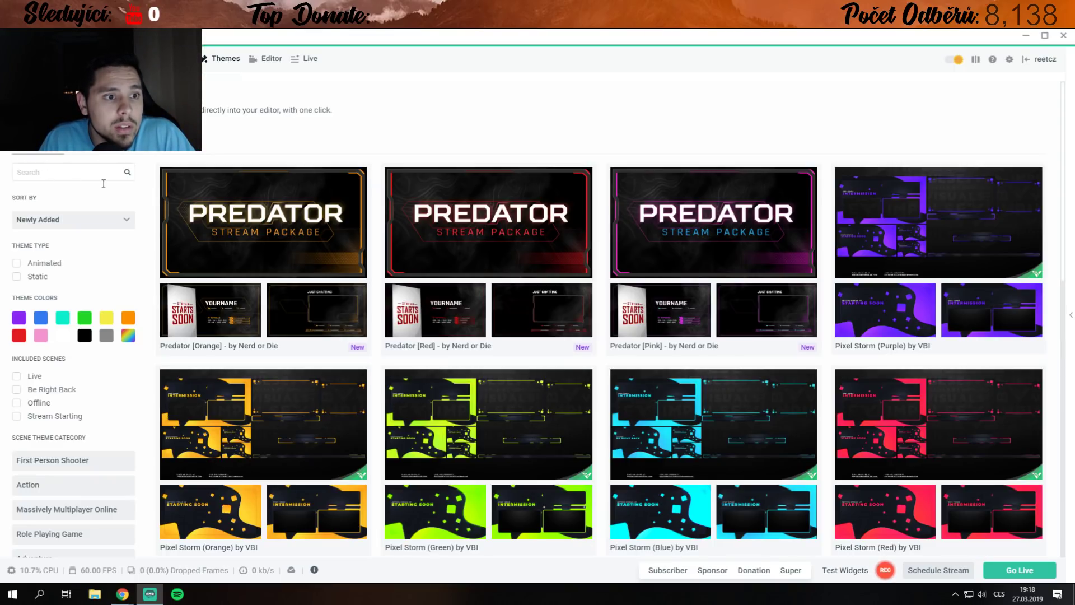
pyautogui.click(100, 152)
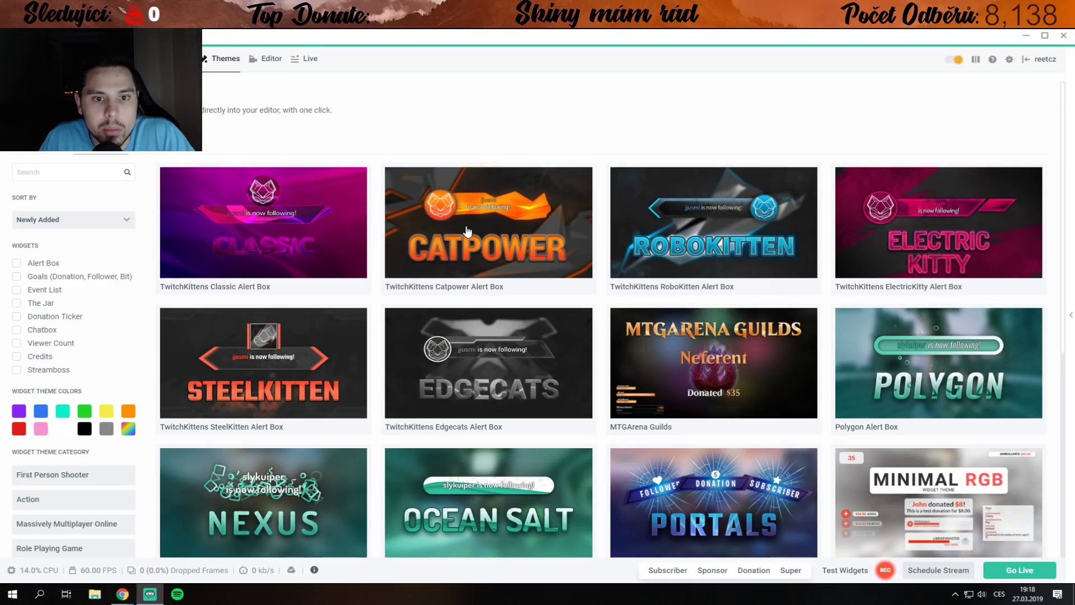
pyautogui.click(467, 231)
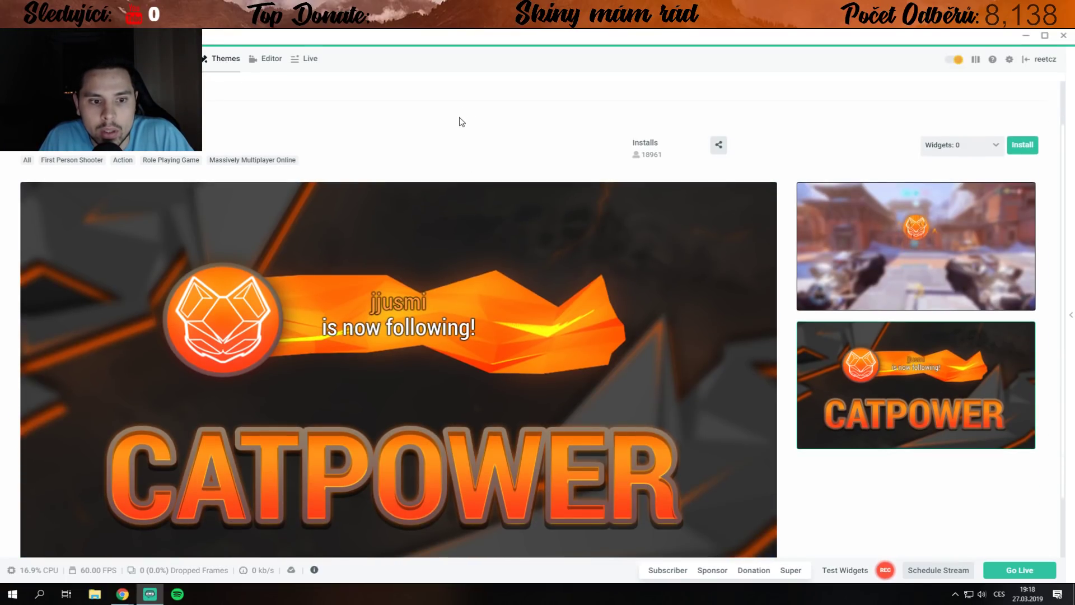
pyautogui.scroll(-2, 596, 169)
pyautogui.click(928, 209)
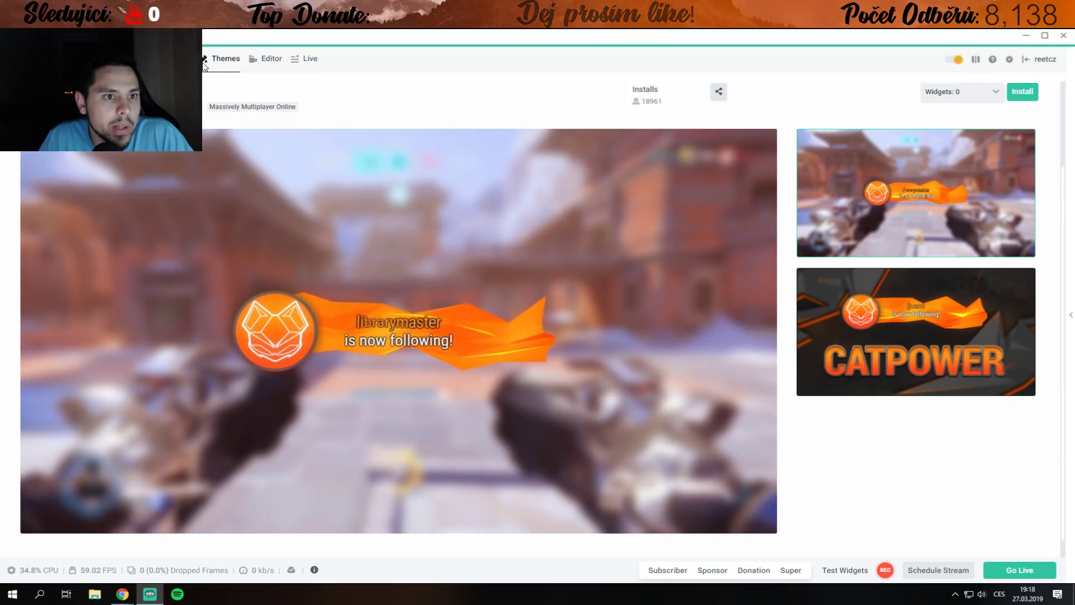
# Open the app store and browse its trending apps.
pyautogui.click(240, 66)
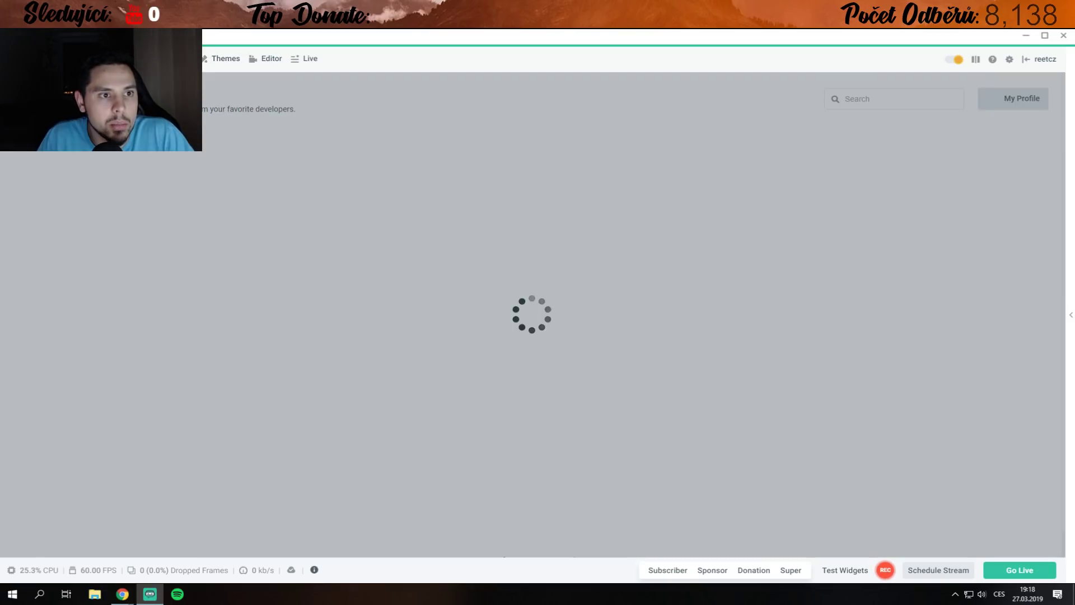
pyautogui.scroll(-2, 336, 325)
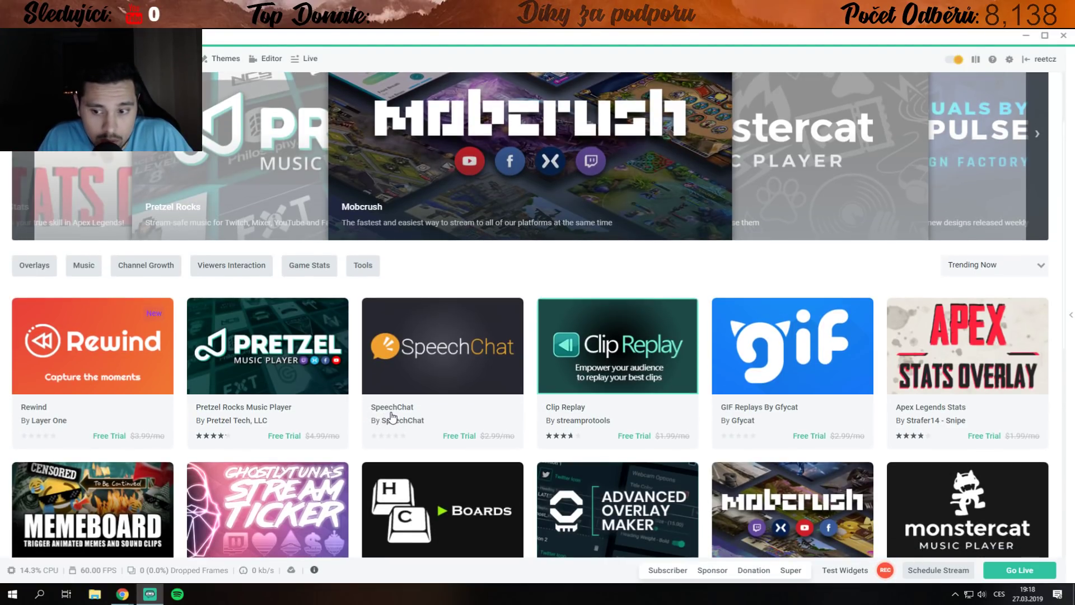
pyautogui.scroll(-2, 883, 432)
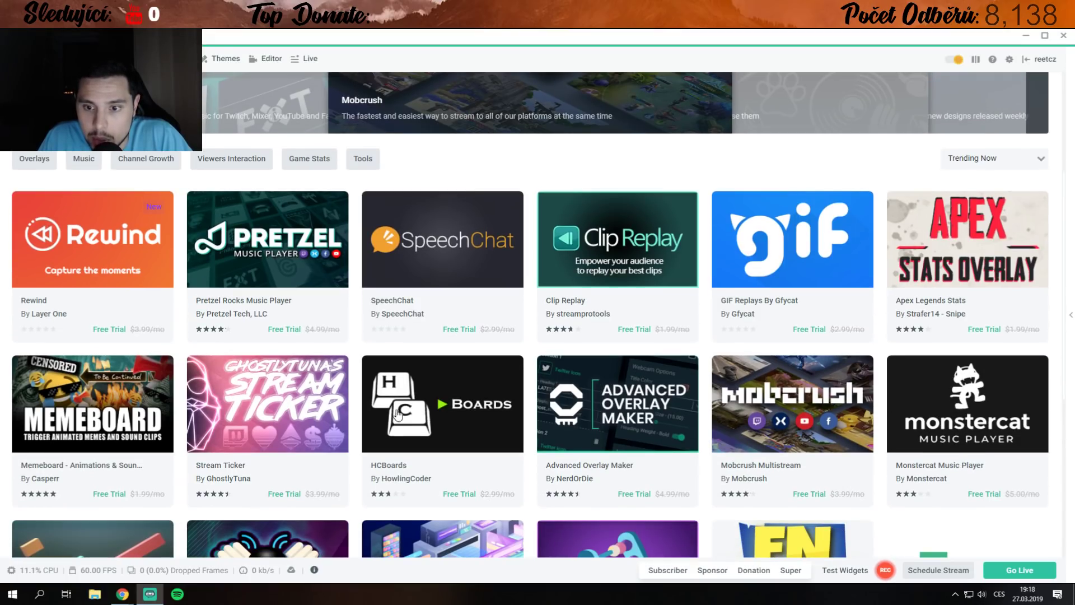
pyautogui.scroll(4, 397, 414)
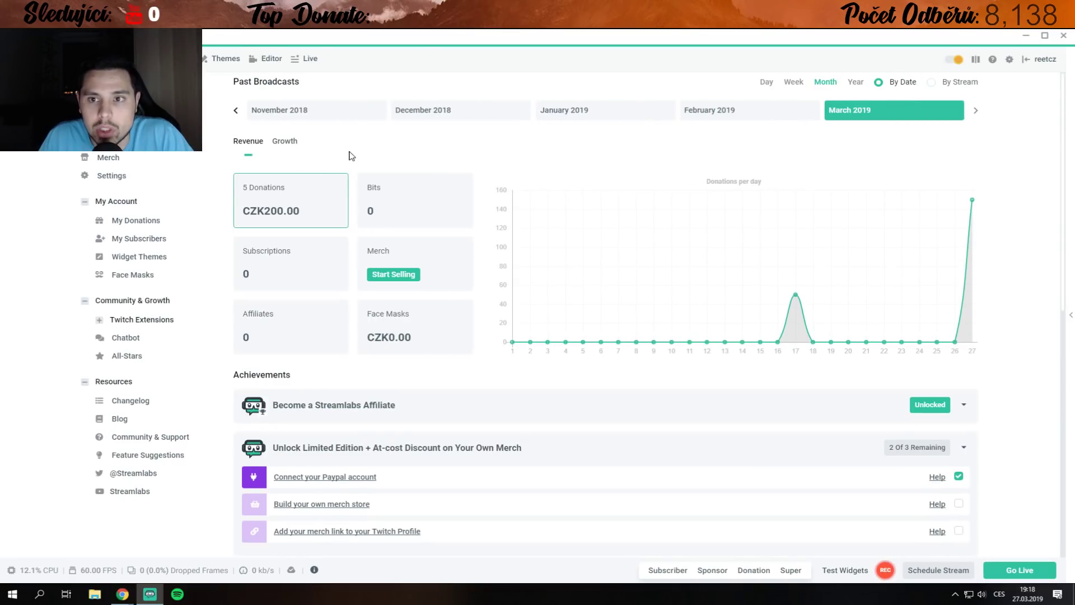
# Look over the dashboard's past broadcast revenue for March 2019 and the achievements.
pyautogui.scroll(-3, 79, 259)
pyautogui.scroll(3, 79, 274)
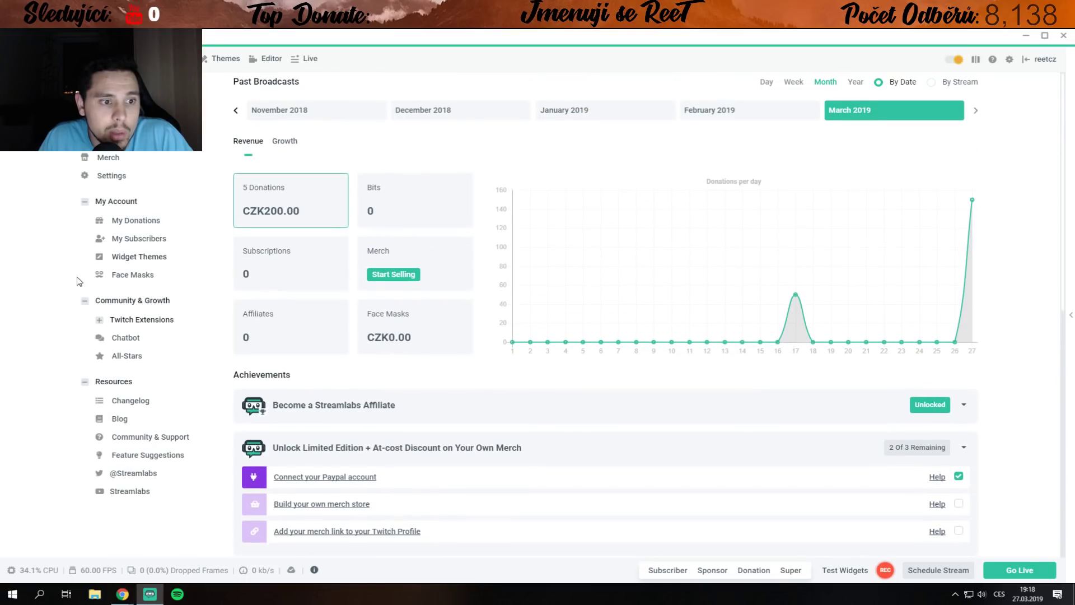